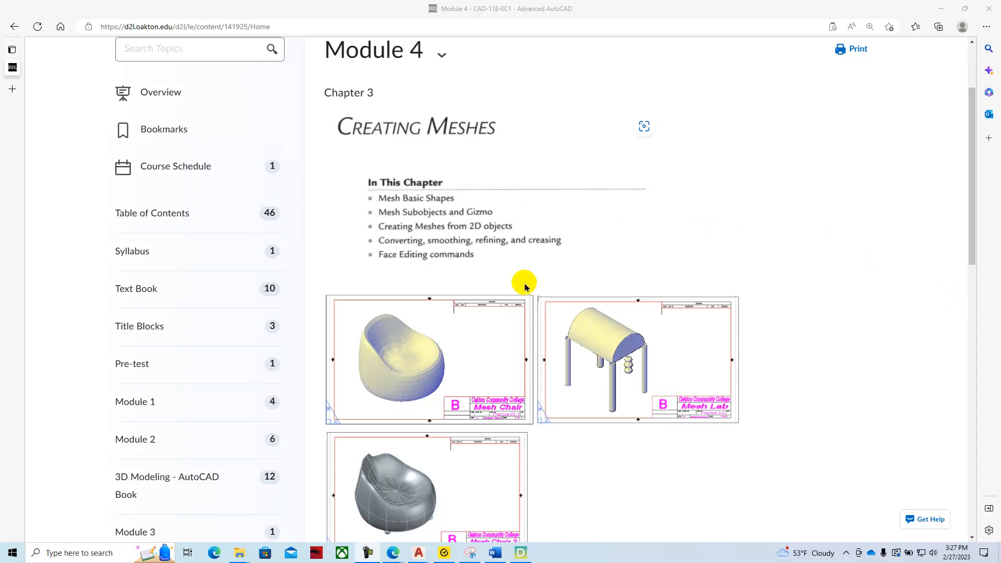
Step: Read the opening sections of the Creating Meshes chapter on what meshes are, mesh basic shapes and Mesh Primitive Options
scroll(616, 326, down, 3)
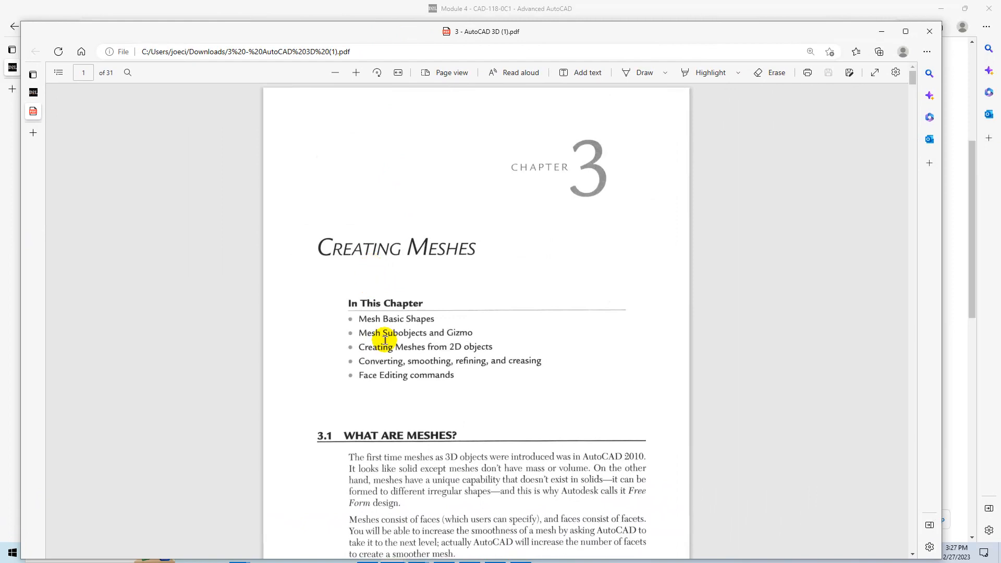
scroll(467, 364, down, 1)
scroll(467, 364, down, 4)
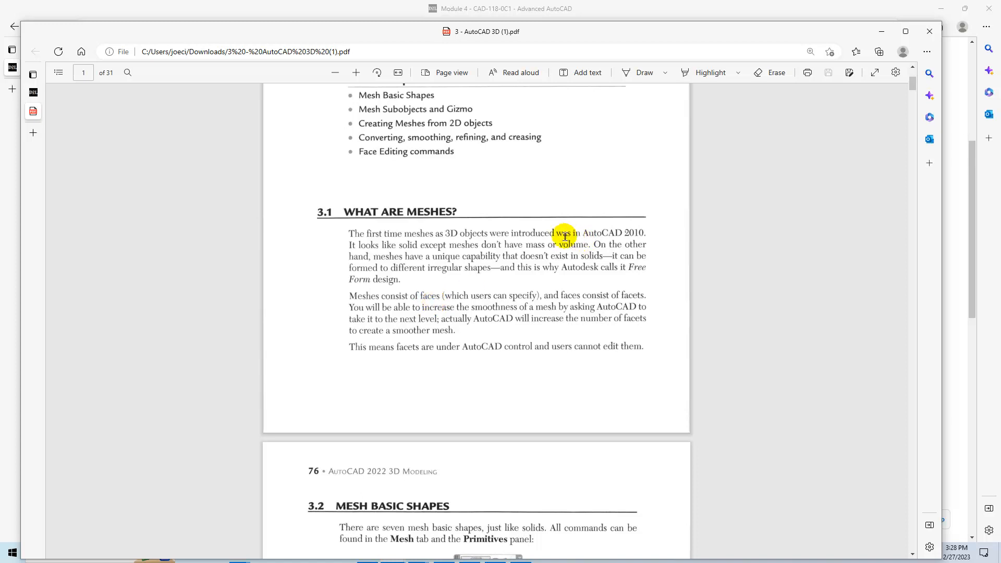
scroll(558, 239, down, 7)
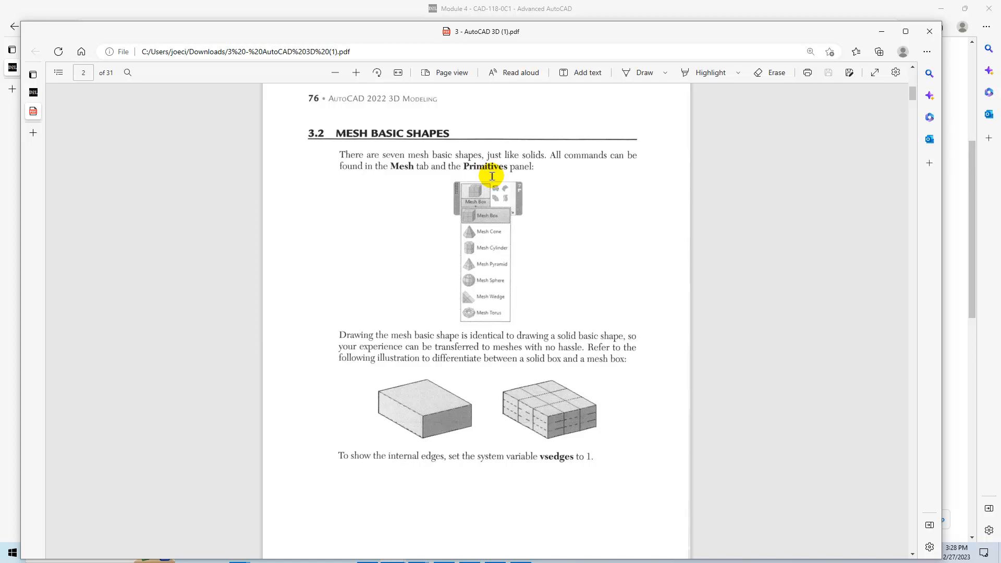
scroll(393, 331, down, 10)
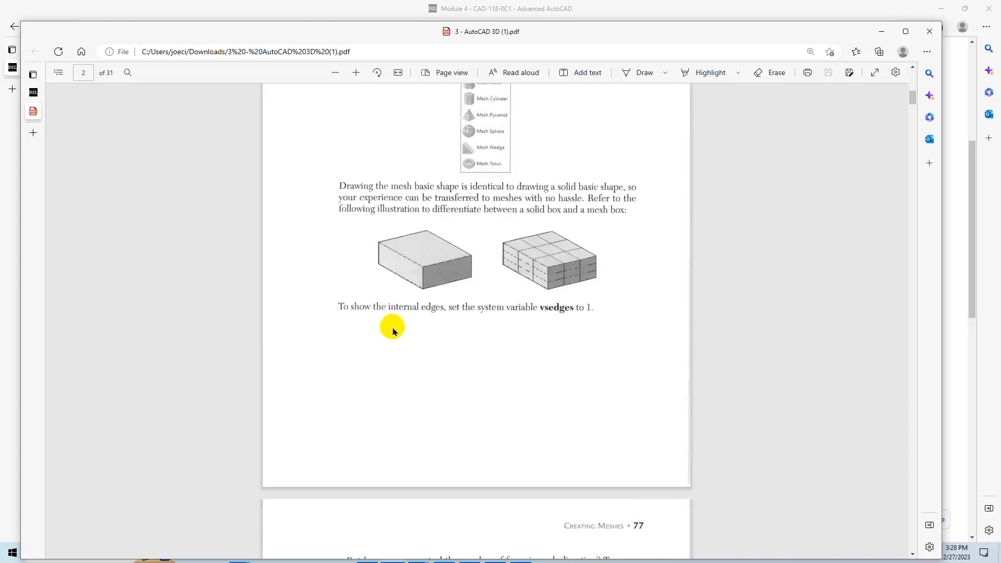
scroll(393, 332, down, 1)
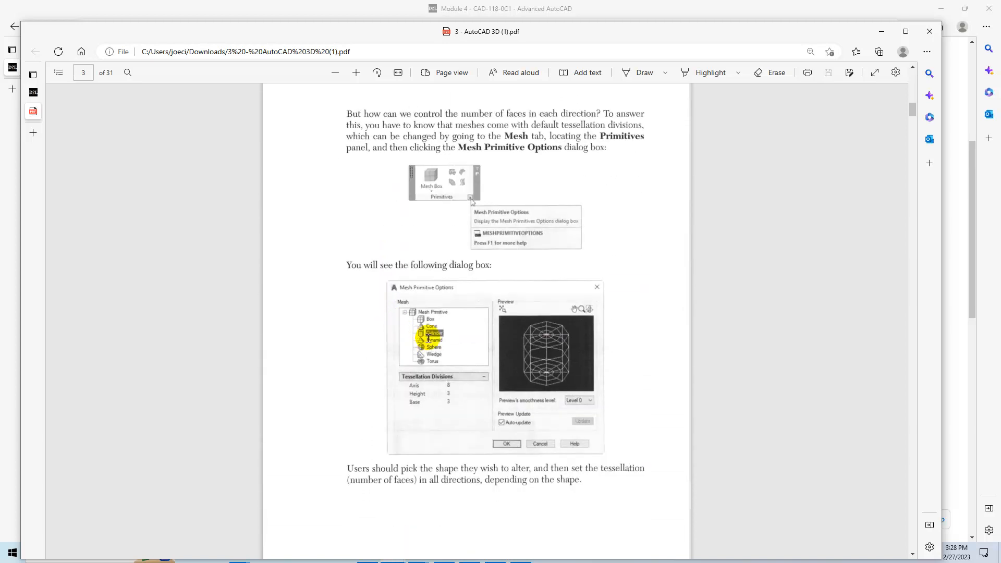
scroll(426, 286, down, 1)
scroll(428, 285, down, 4)
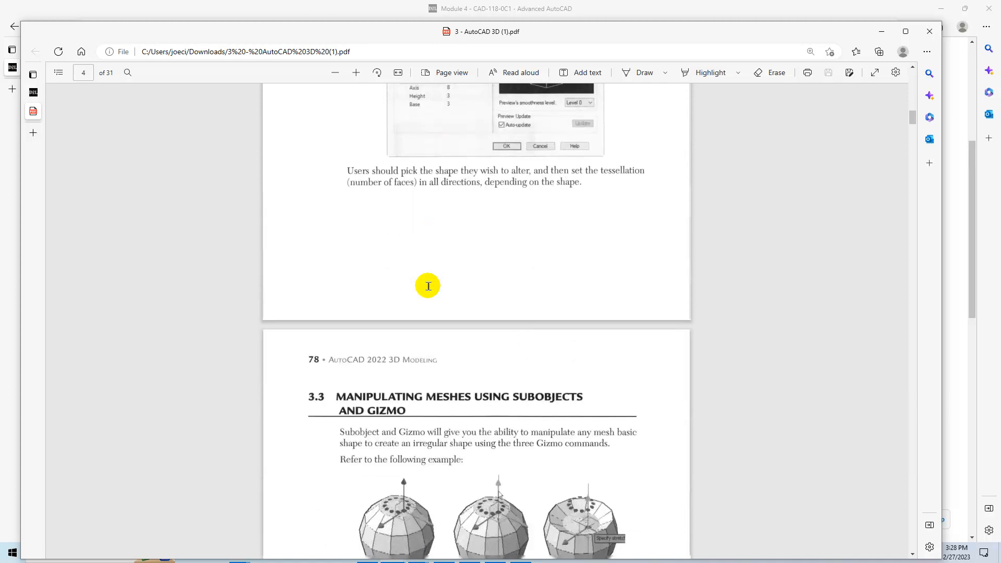
Step: Read the sections on subobjects, gizmo and mesh smoothness through the Practice 3-1 instructions, and move the PDF window aside
scroll(428, 285, down, 2)
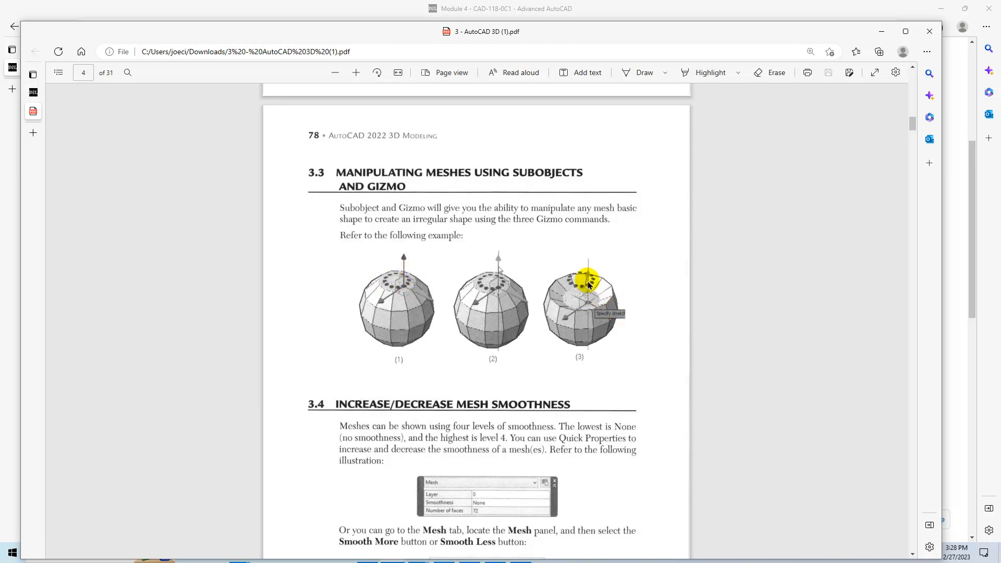
scroll(542, 274, down, 3)
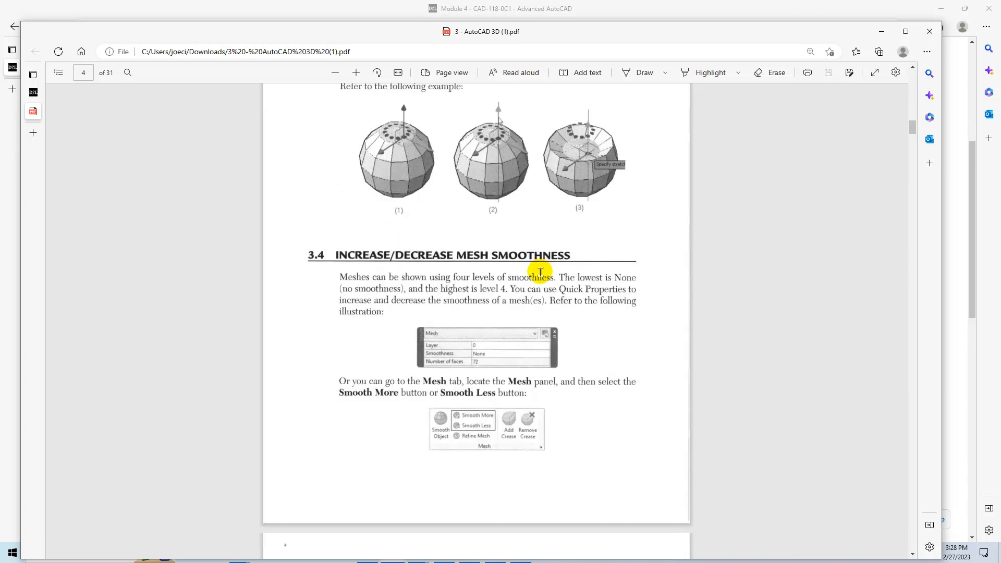
scroll(541, 272, down, 3)
scroll(476, 335, down, 3)
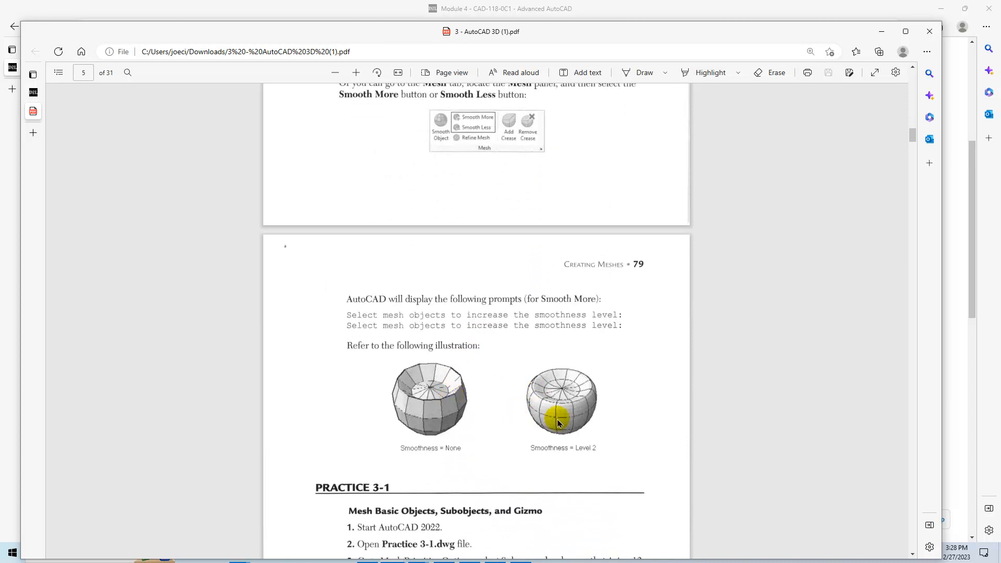
scroll(493, 405, down, 1)
scroll(492, 404, down, 5)
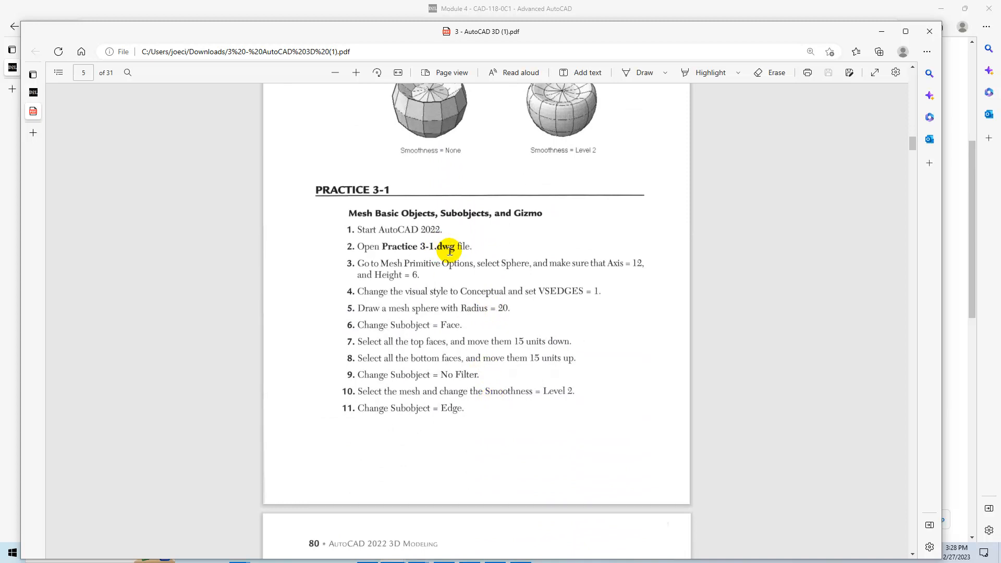
drag(558, 33, 1000, 34)
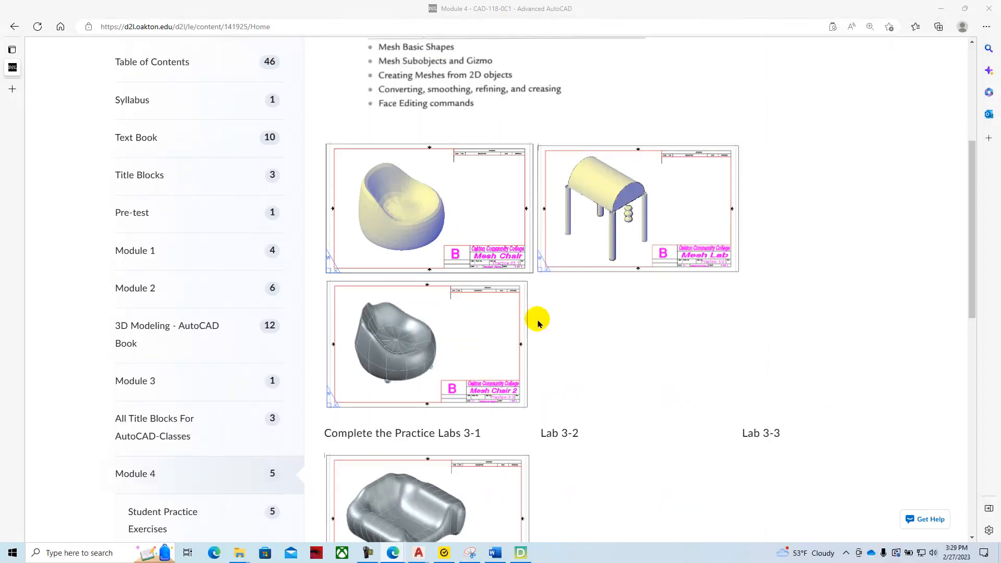
Step: Download the Practice 3-1 DWG file from the Student Practice Exercises of Module 4 and switch to it in AutoCAD
scroll(569, 324, down, 1)
scroll(568, 324, down, 10)
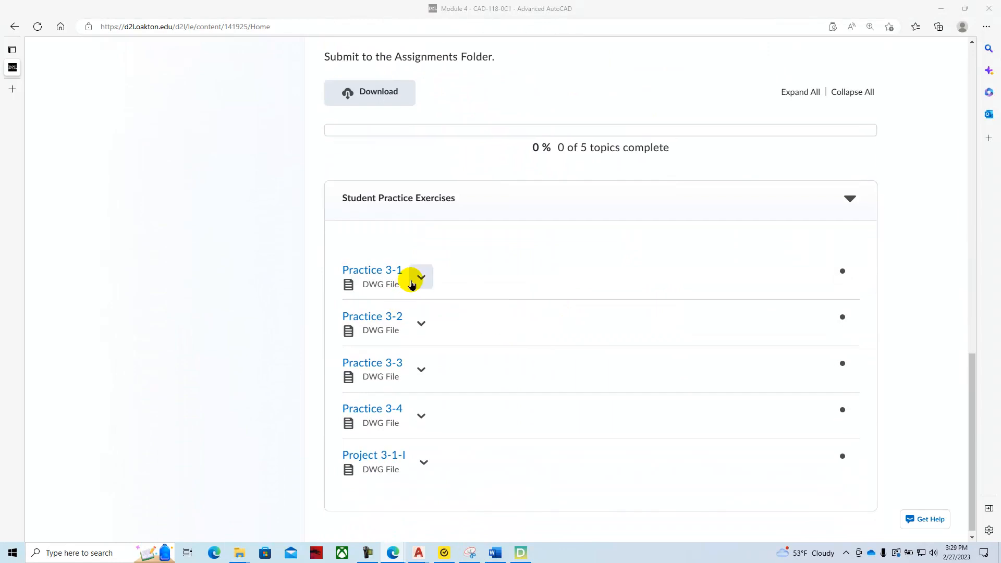
click(421, 279)
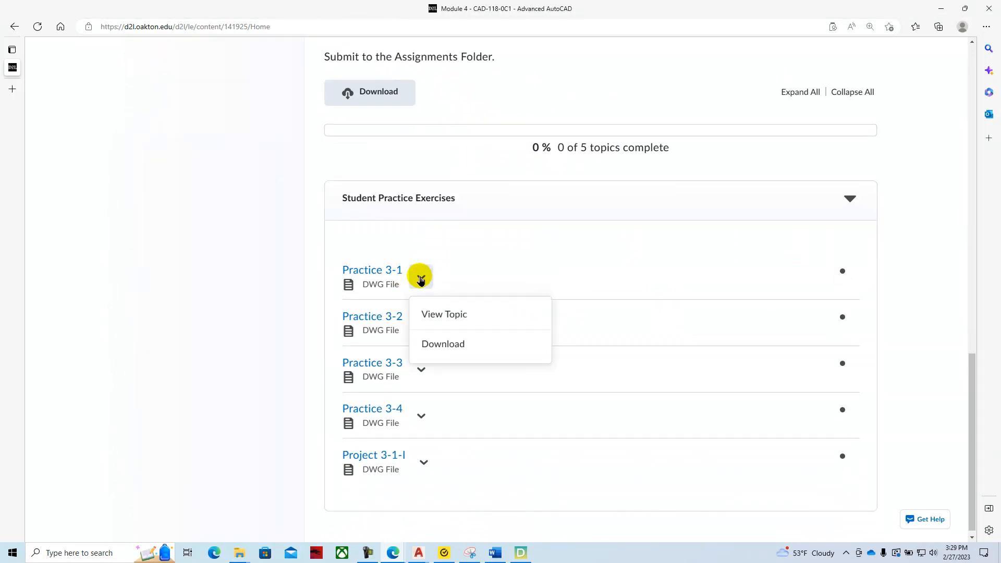
click(437, 345)
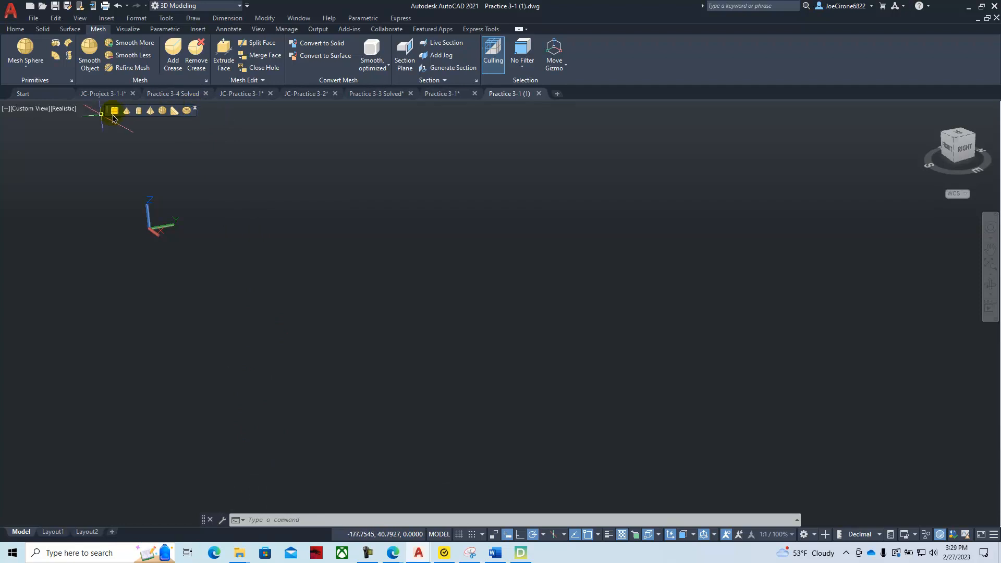
Step: Reposition the floating mesh primitives toolbar inside the drawing area and check the active workspace
drag(106, 114, 274, 177)
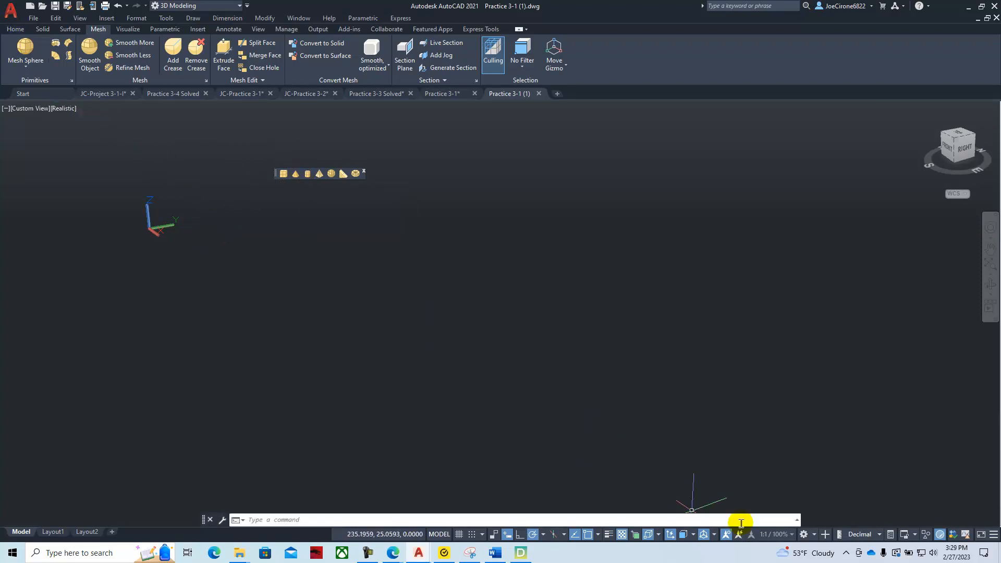
click(816, 538)
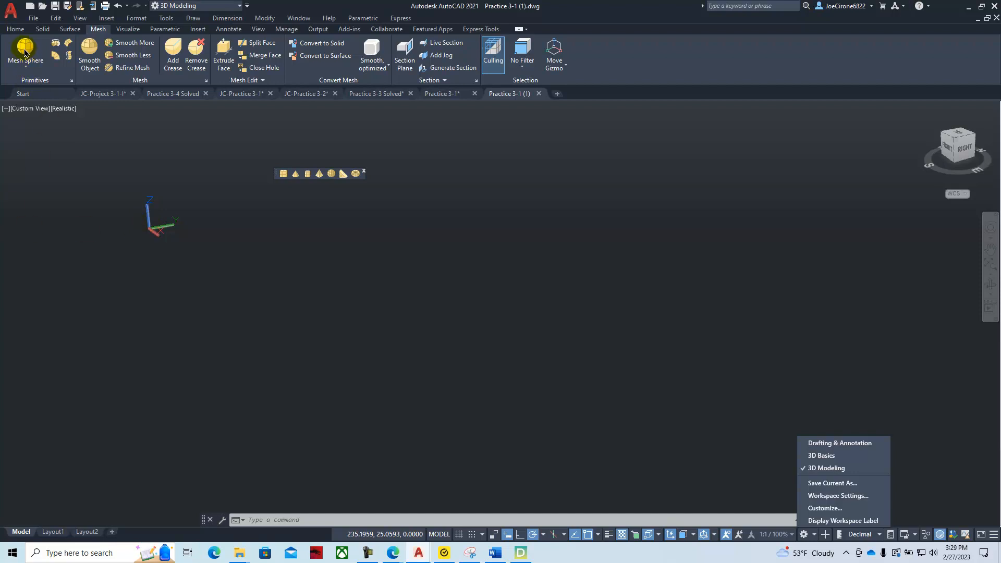
click(28, 65)
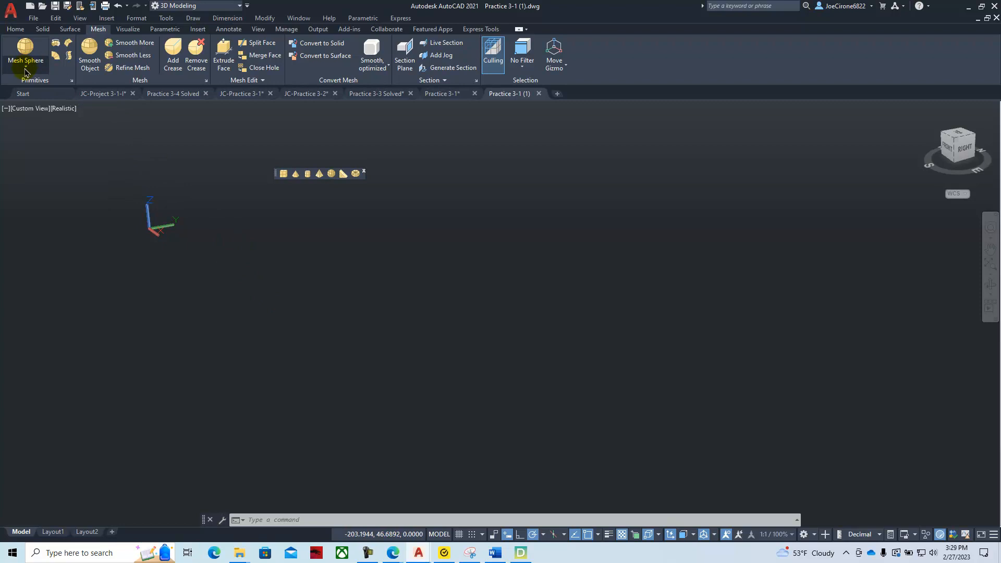
Step: Create a mesh sphere centred at 0,0 with a radius of 20
click(26, 68)
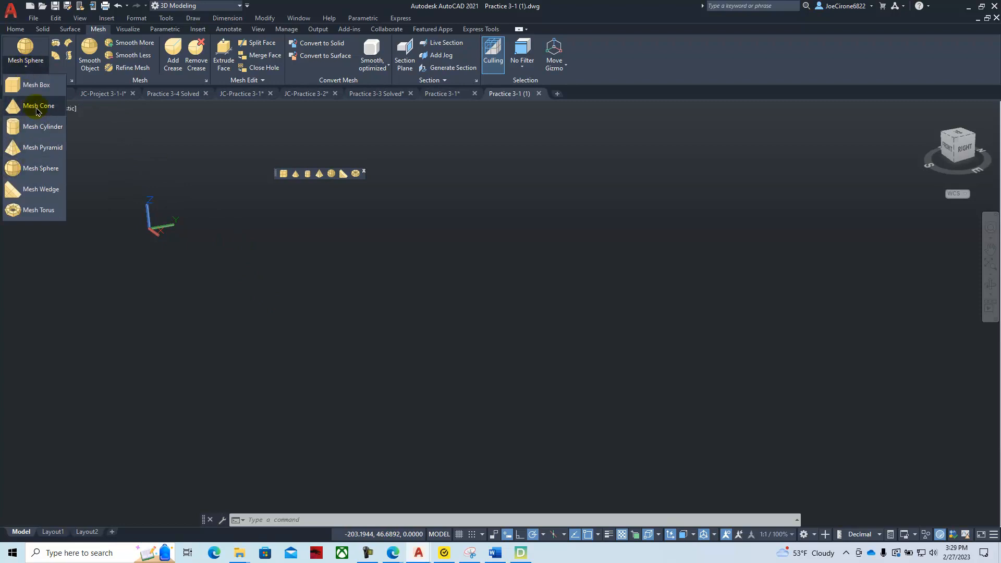
click(38, 168)
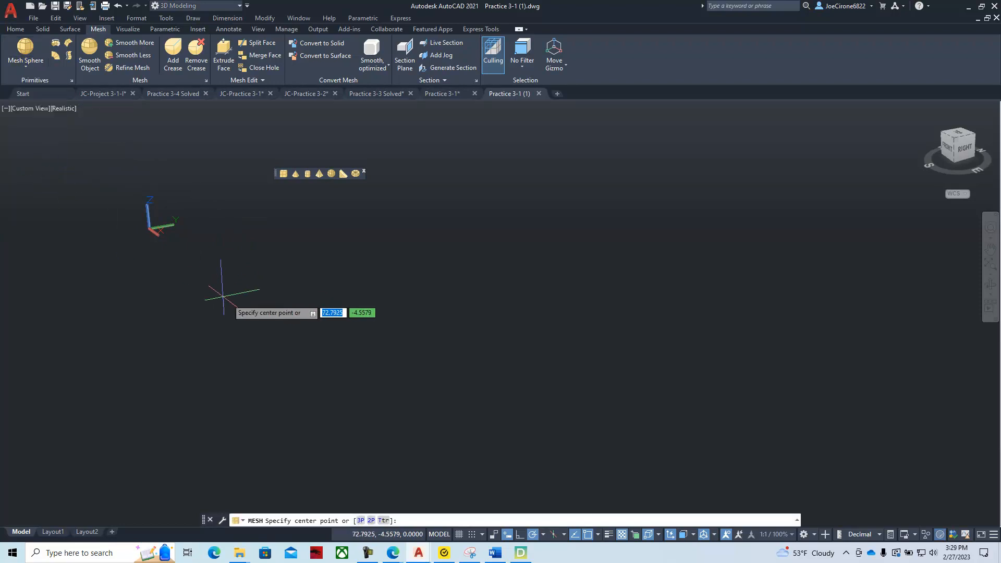
text(0)
key(Tab)
text(0)
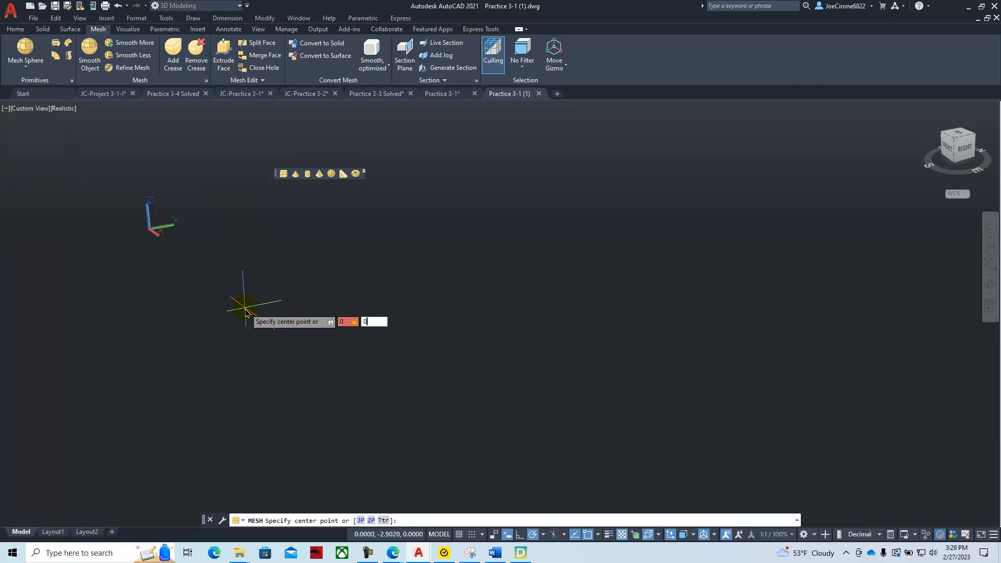
key(Return)
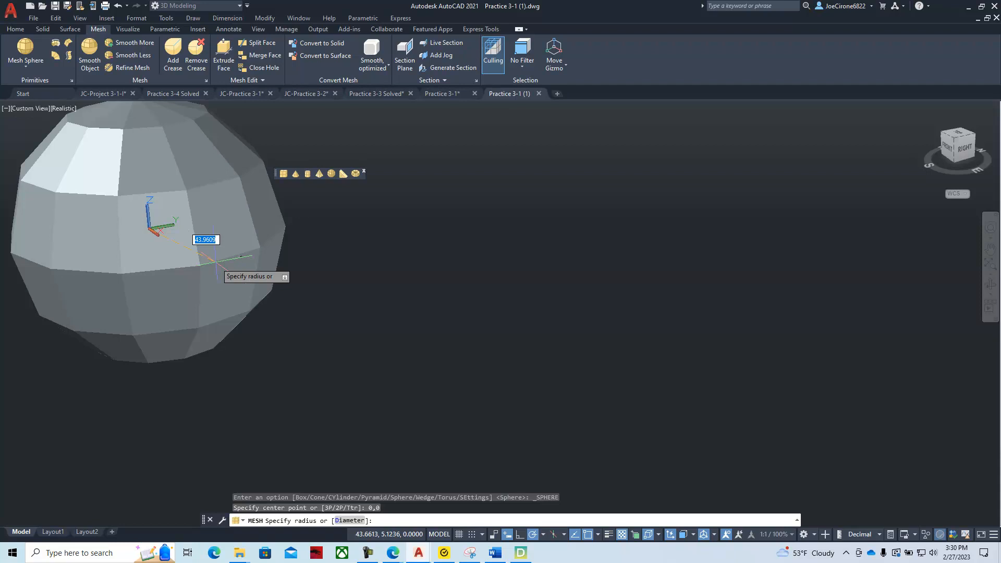
text(20)
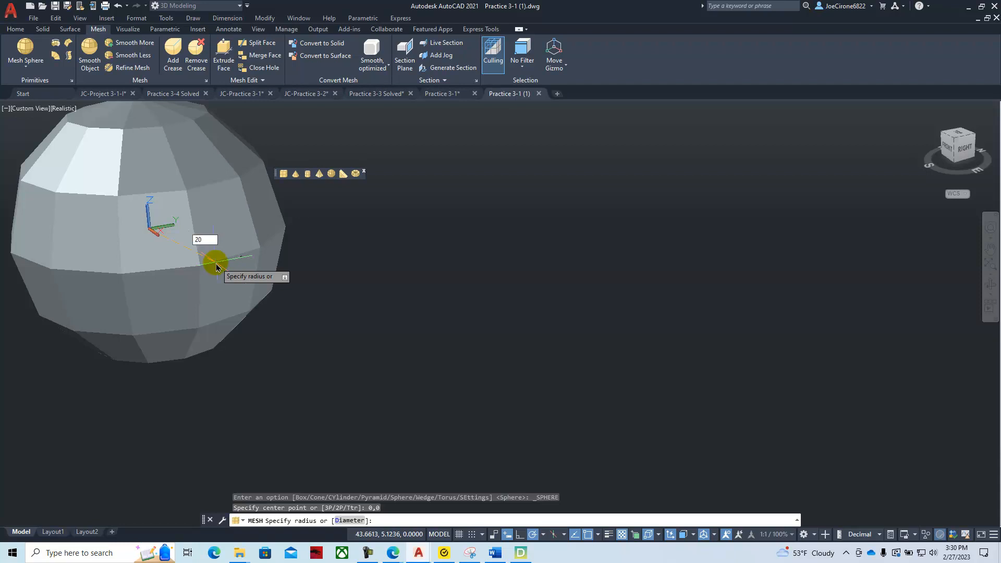
key(Return)
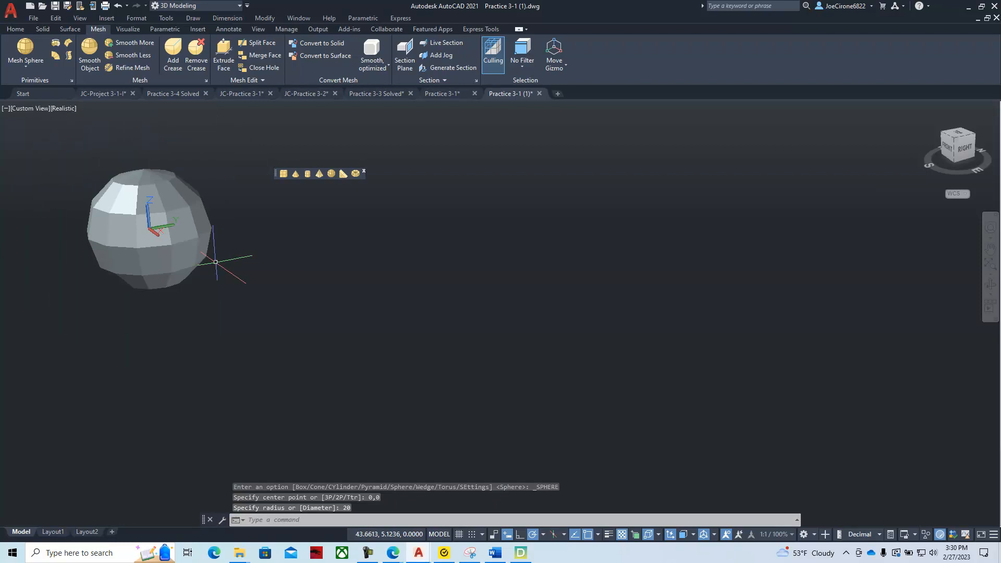
middle_drag(265, 262, 667, 289)
scroll(543, 335, up, 4)
scroll(680, 297, up, 1)
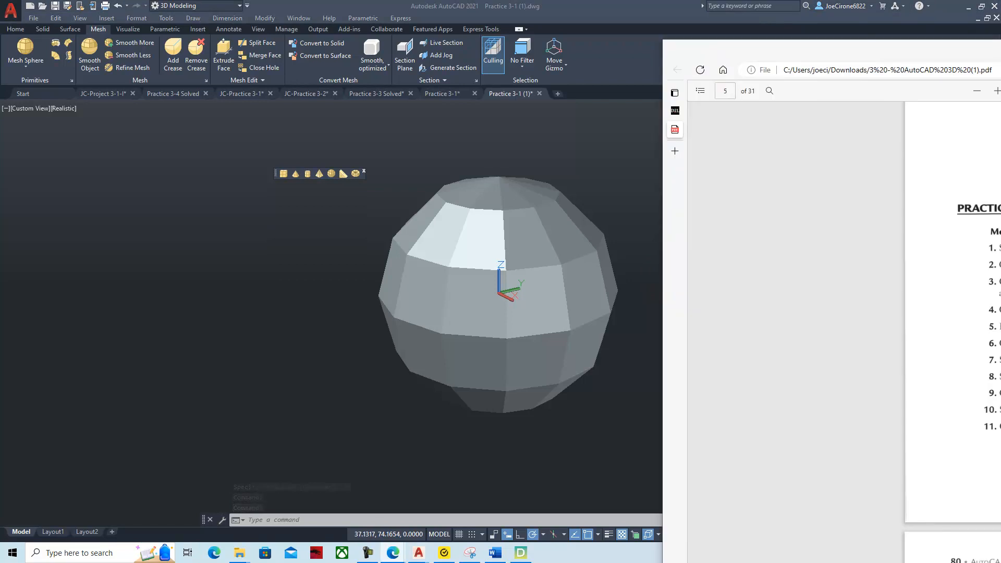
Step: Consult the Practice 3-1 instructions and check the sphere's axis and height tessellation divisions in Mesh Primitive Options
drag(1000, 39, 564, 70)
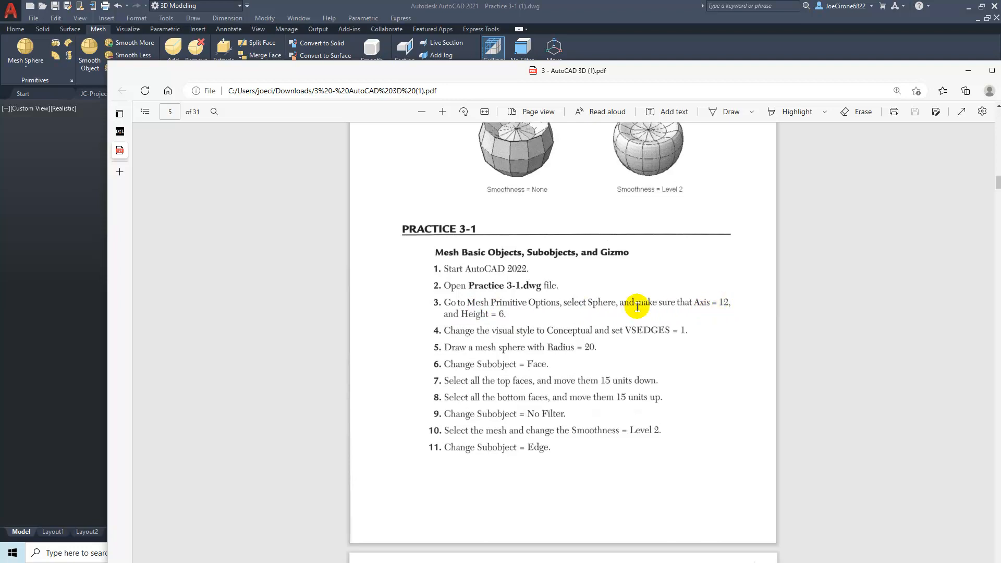
drag(612, 66, 1000, 71)
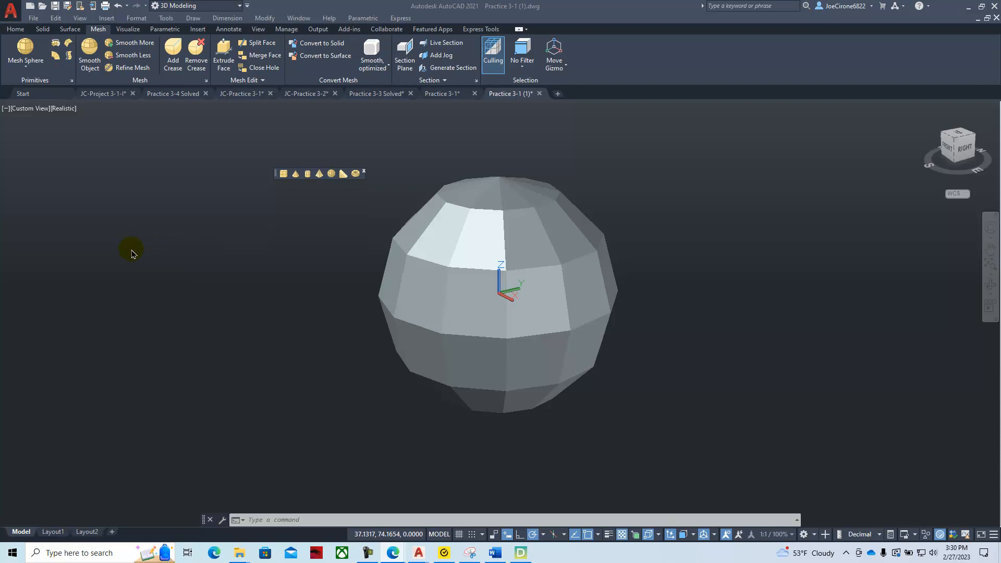
click(72, 83)
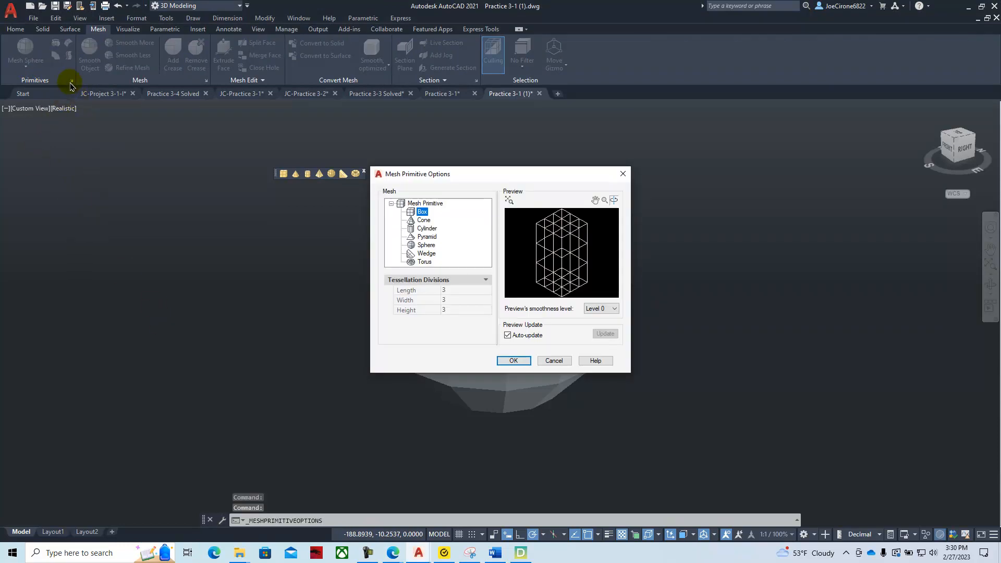
click(426, 246)
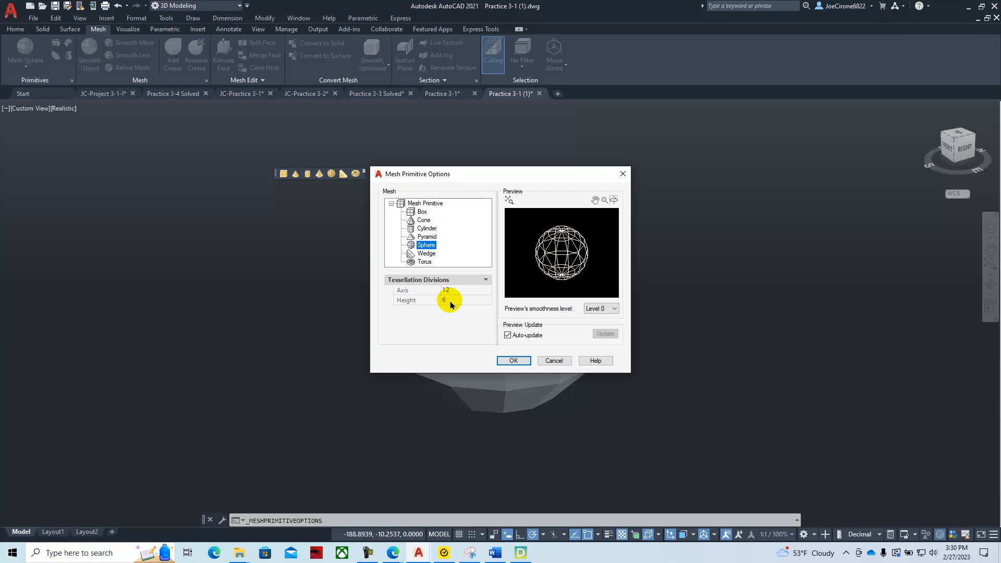
click(514, 361)
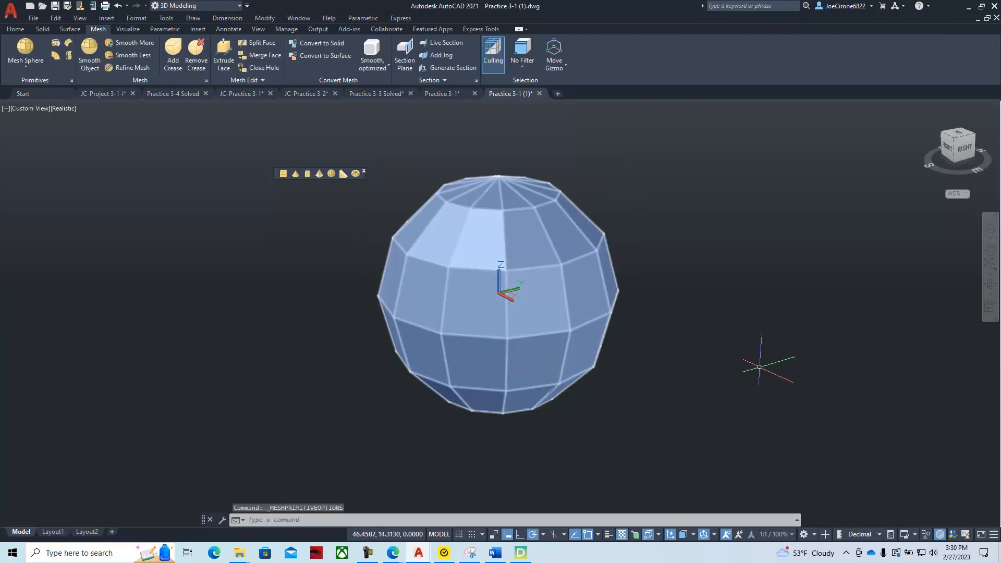
Step: Consult the practice instructions again and change the viewport's visual style to Conceptual
drag(1000, 79, 646, 72)
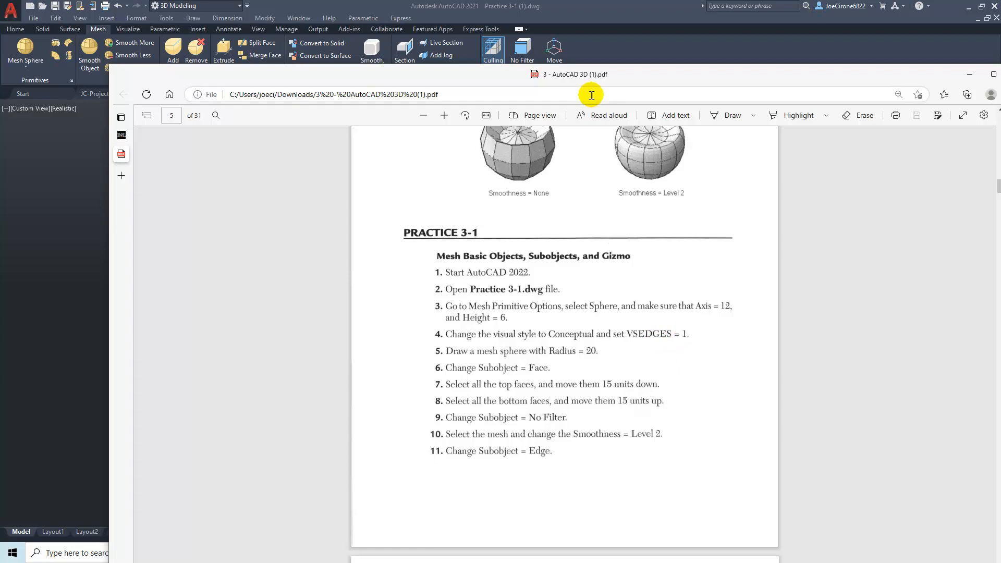
drag(629, 74, 1000, 73)
click(65, 114)
click(65, 111)
click(95, 144)
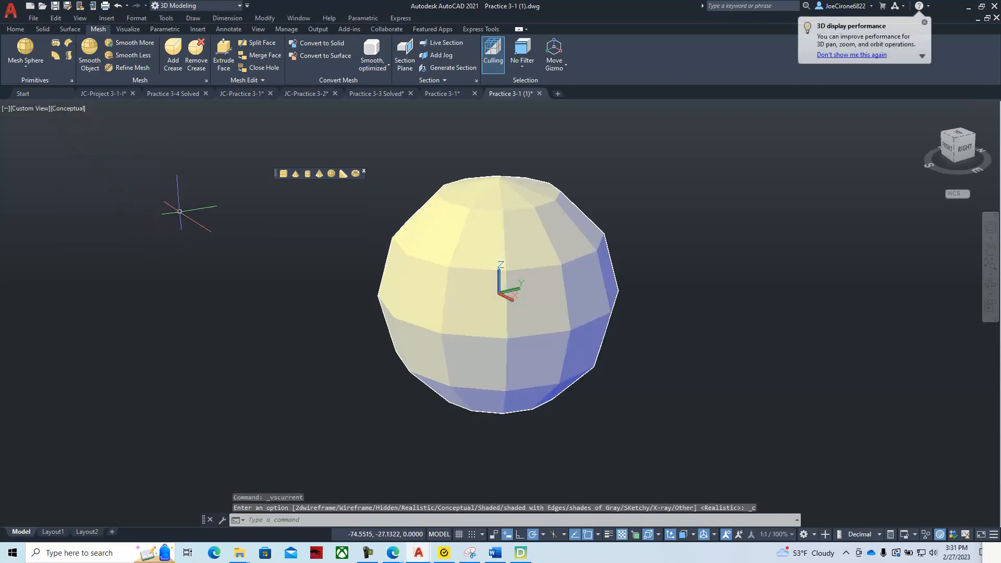
Step: Set the VSEDGES system variable to 1
click(321, 212)
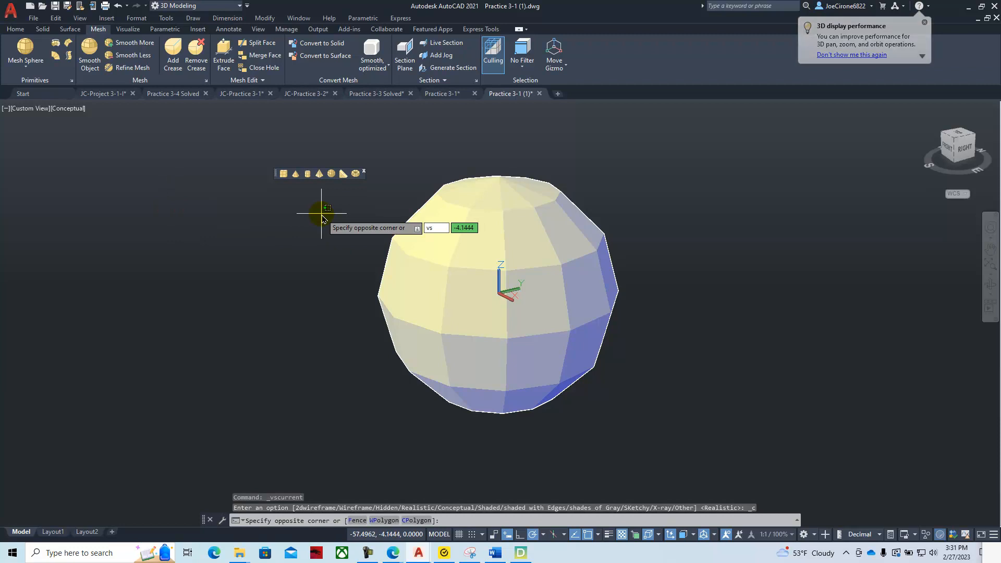
key(Escape)
text(vsedges)
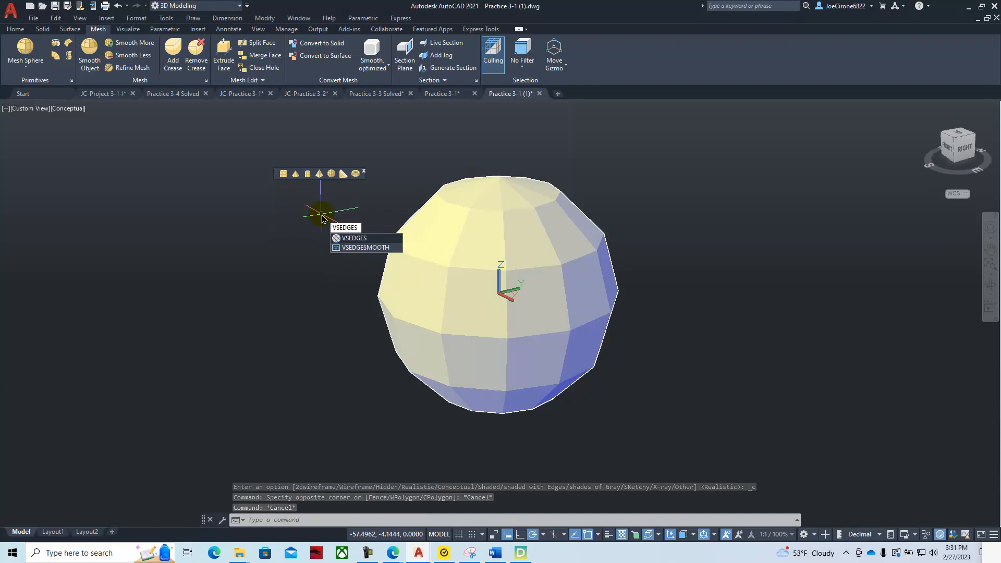
key(Return)
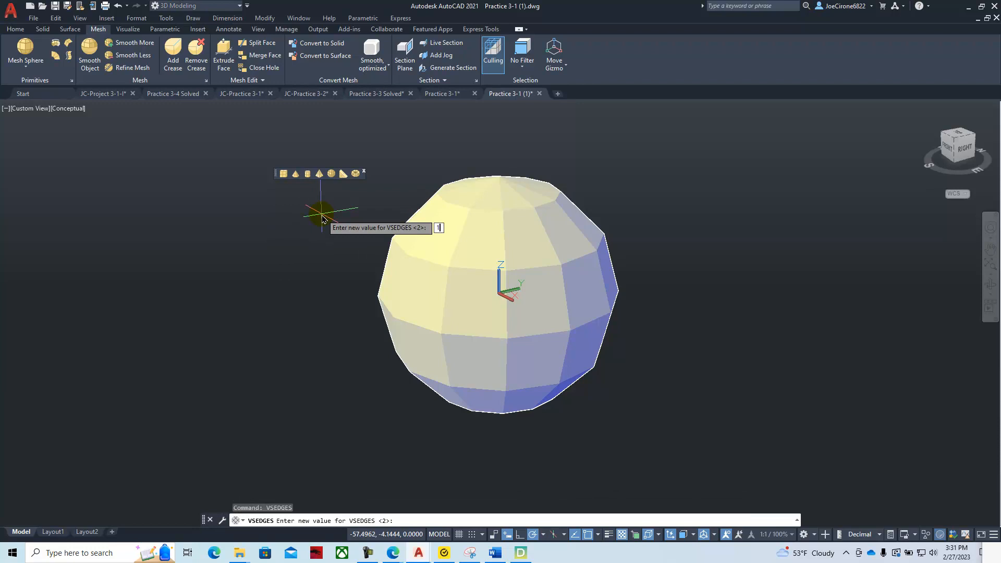
key(Return)
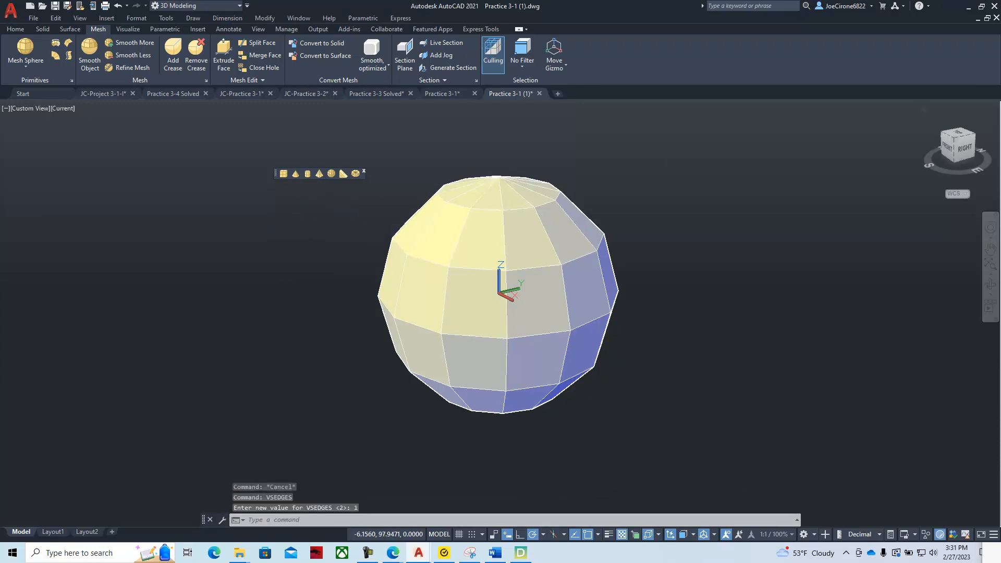
Step: Consult the Practice 3-1 instructions again and set the subobject selection filter to Face
drag(1000, 75, 559, 53)
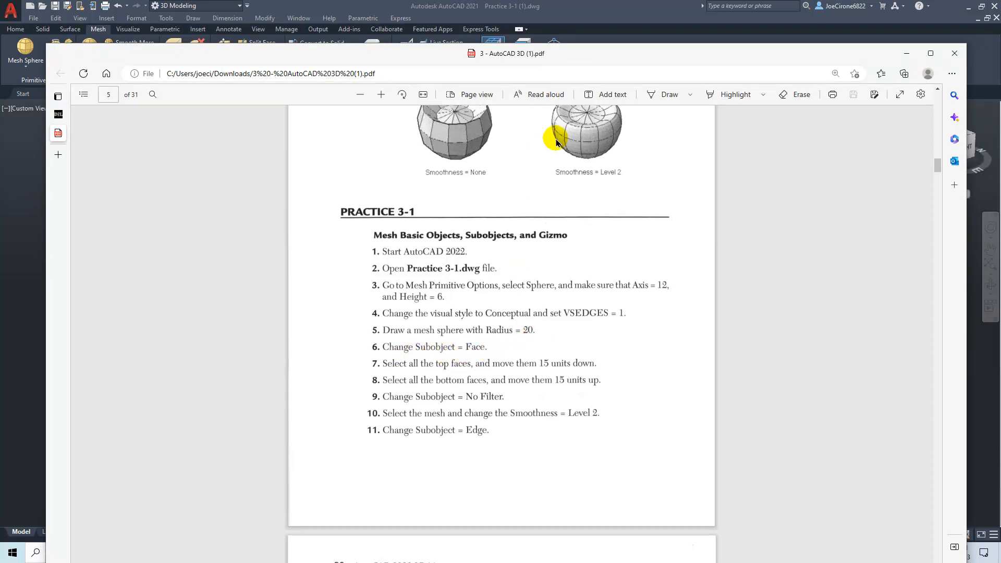
key(alt+Tab)
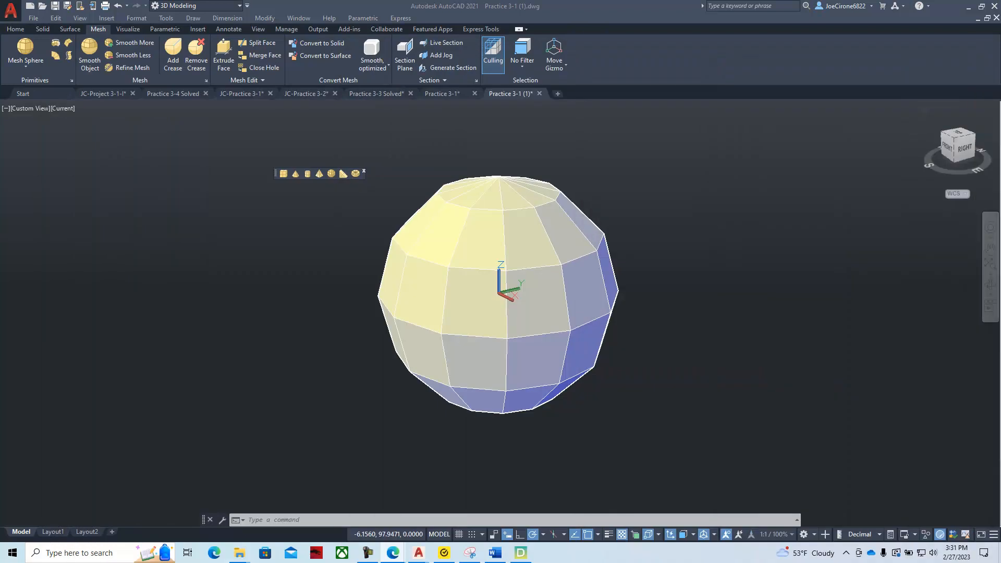
click(523, 67)
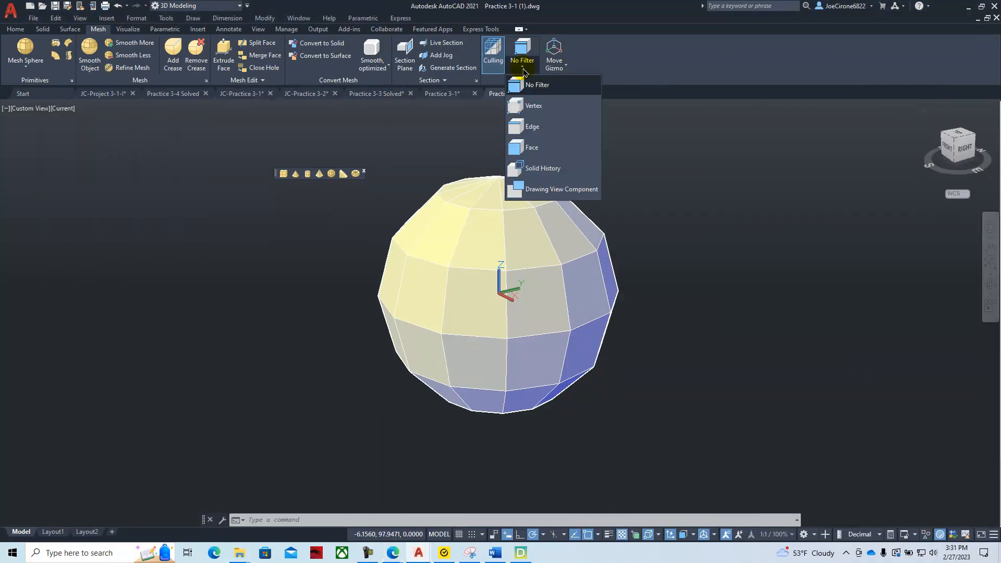
click(534, 149)
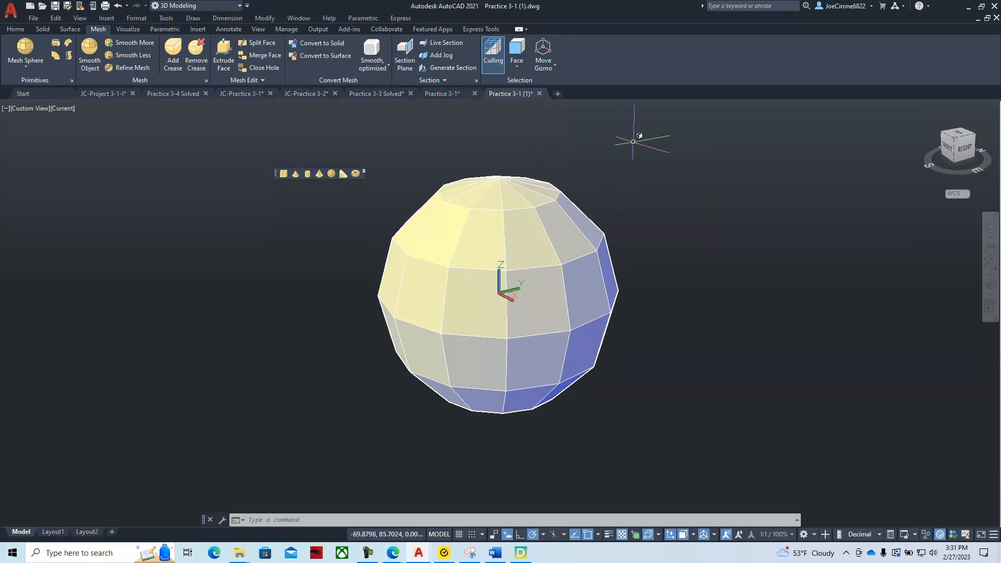
Step: Select all twelve triangular faces around the top pole of the mesh sphere
shift+middle_drag(639, 162, 643, 230)
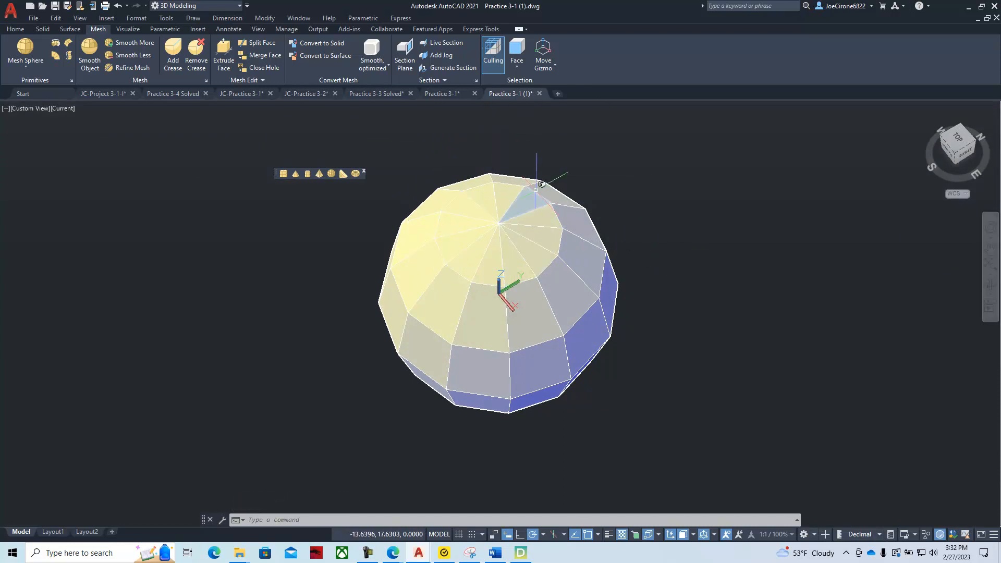
click(502, 196)
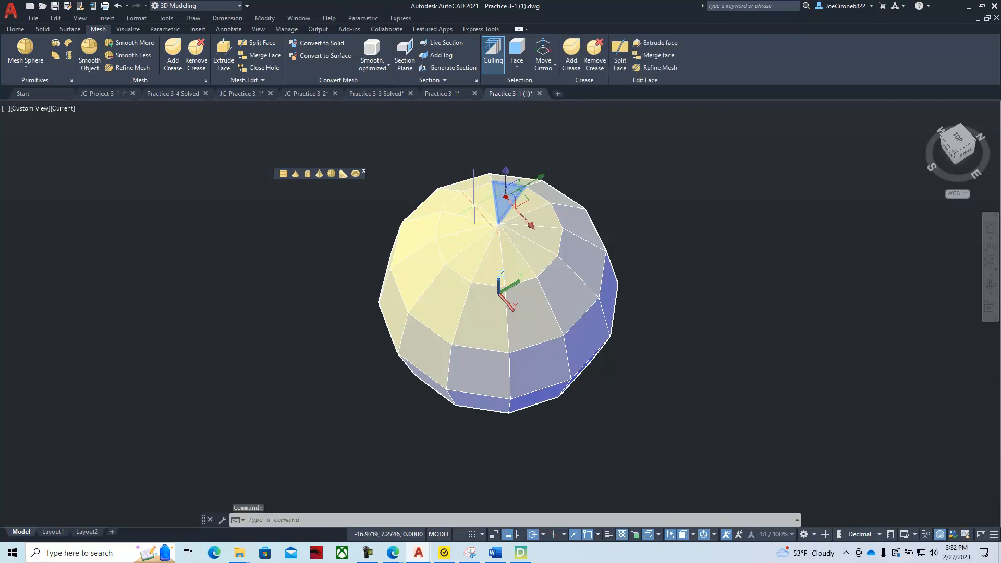
click(463, 208)
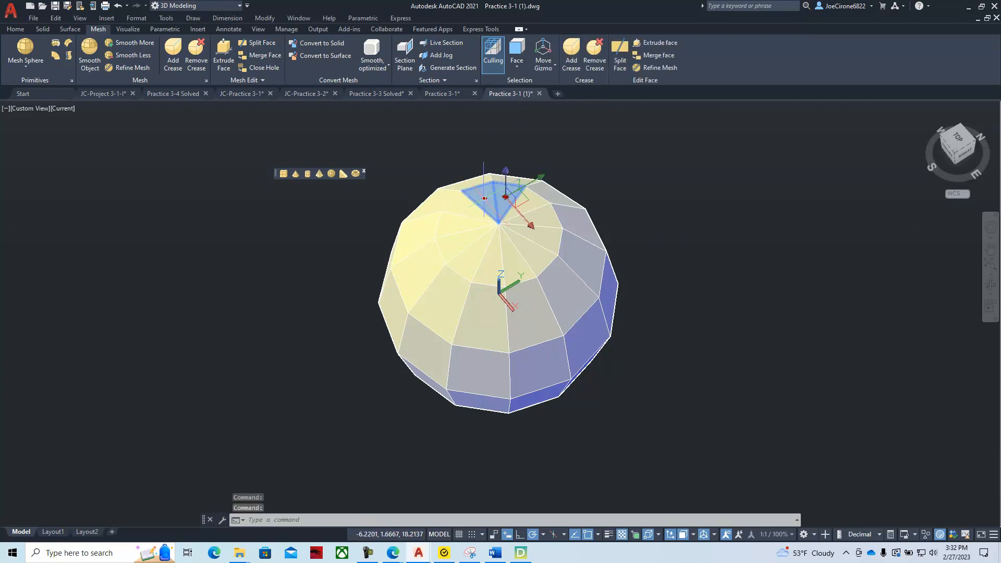
click(466, 205)
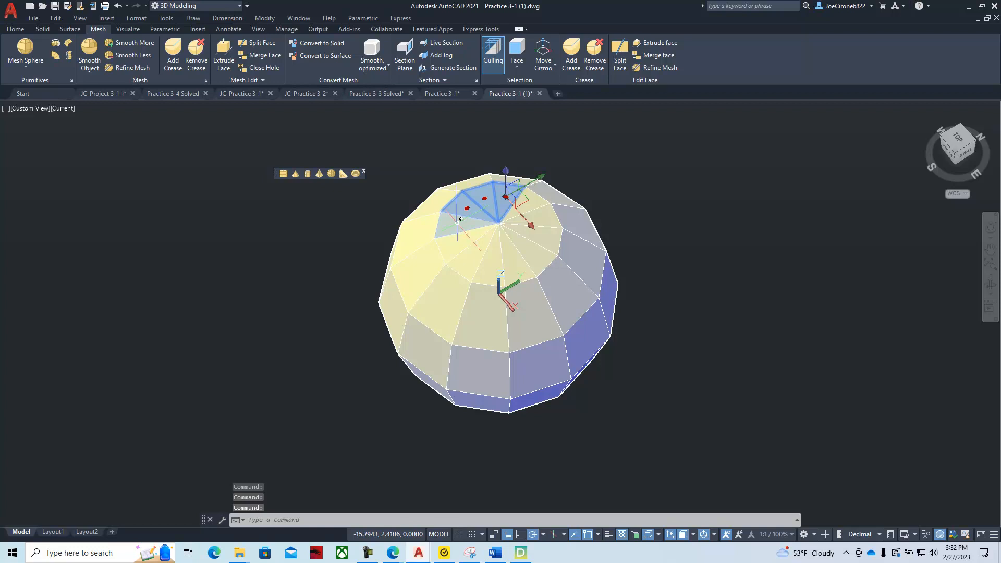
click(462, 219)
click(463, 240)
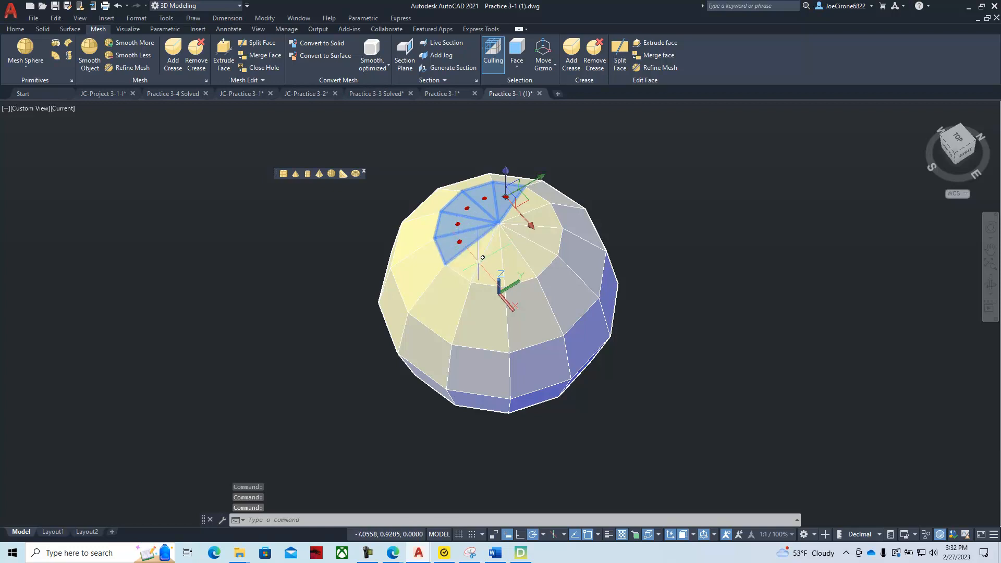
click(474, 258)
click(492, 260)
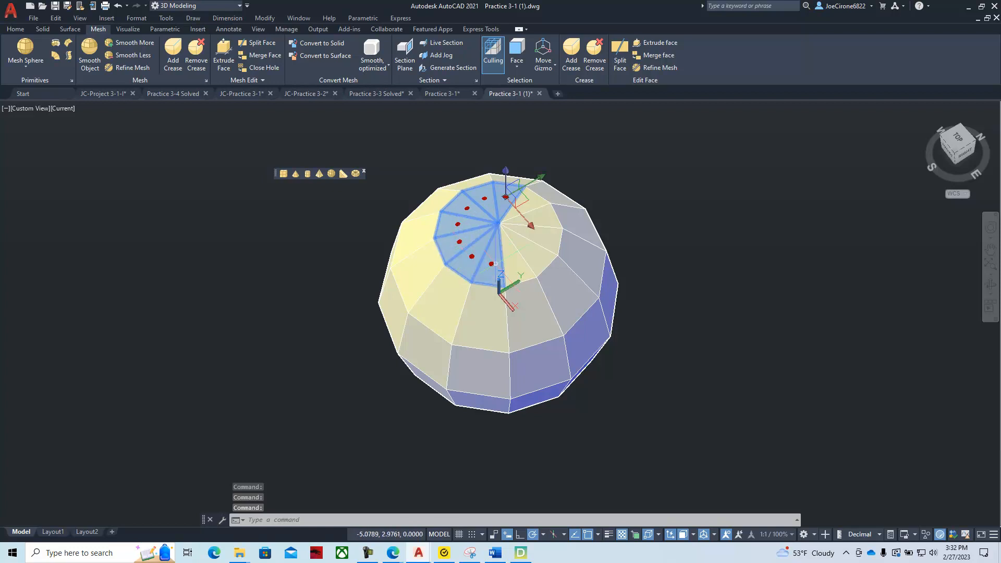
click(518, 258)
click(537, 245)
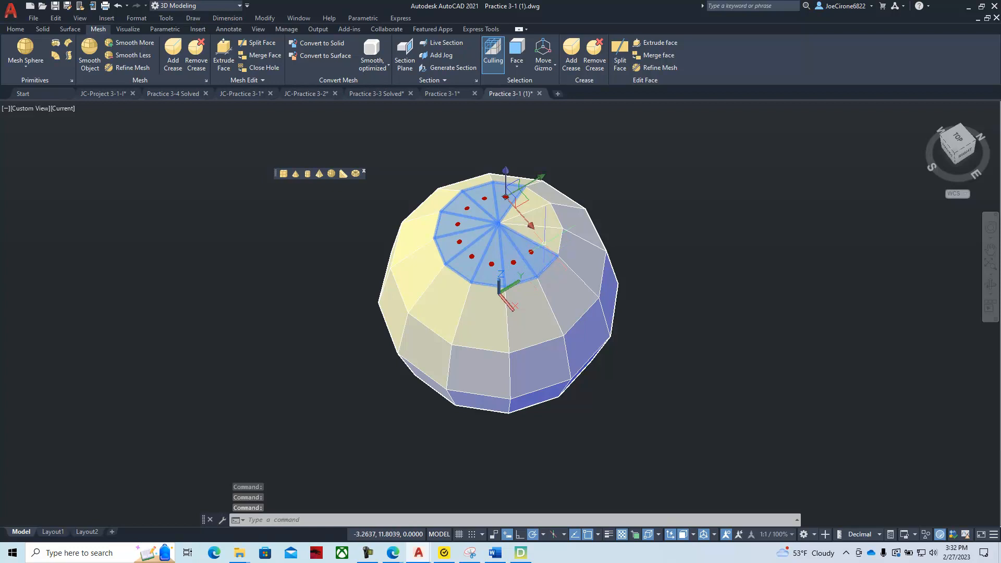
click(548, 230)
click(543, 216)
click(528, 203)
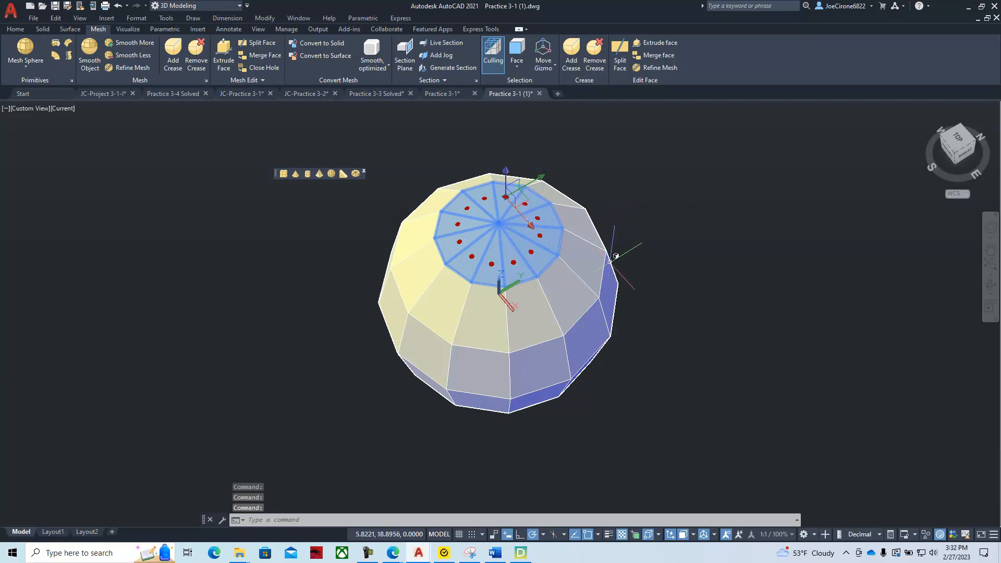
Step: Move the selected top faces 15 units down along the Z axis and clear the selection
shift+middle_drag(667, 303, 643, 252)
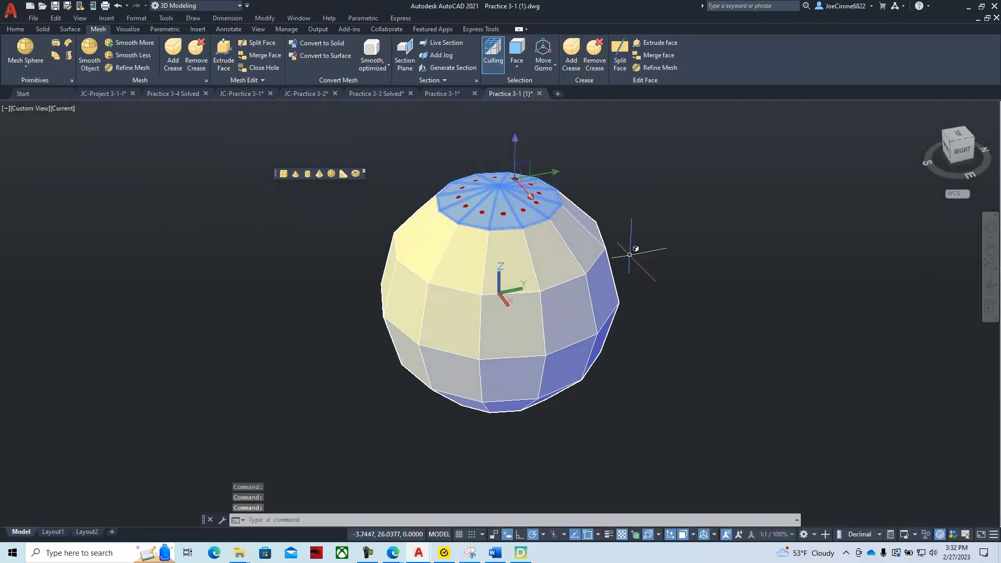
click(515, 140)
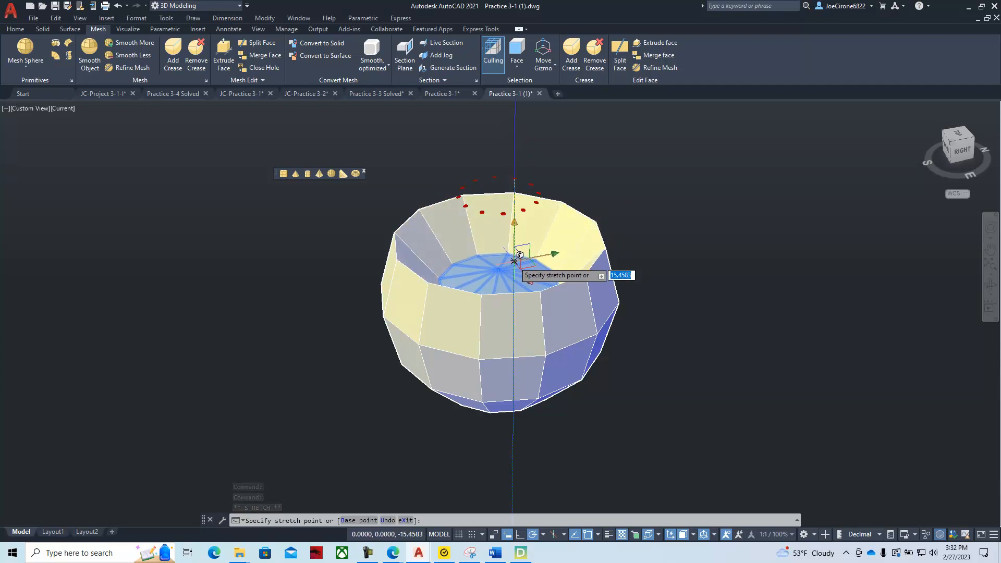
text(1)
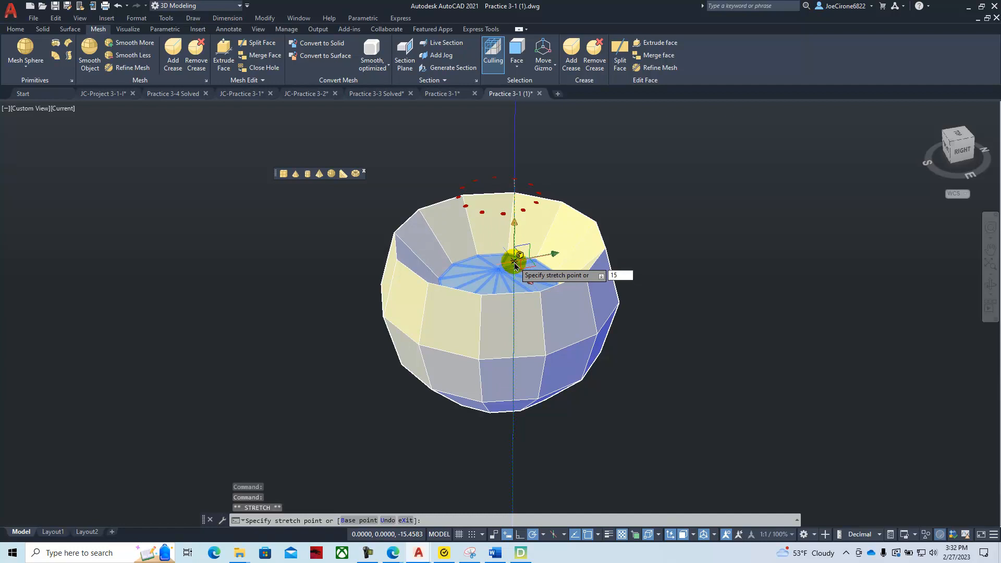
text(5)
key(Return)
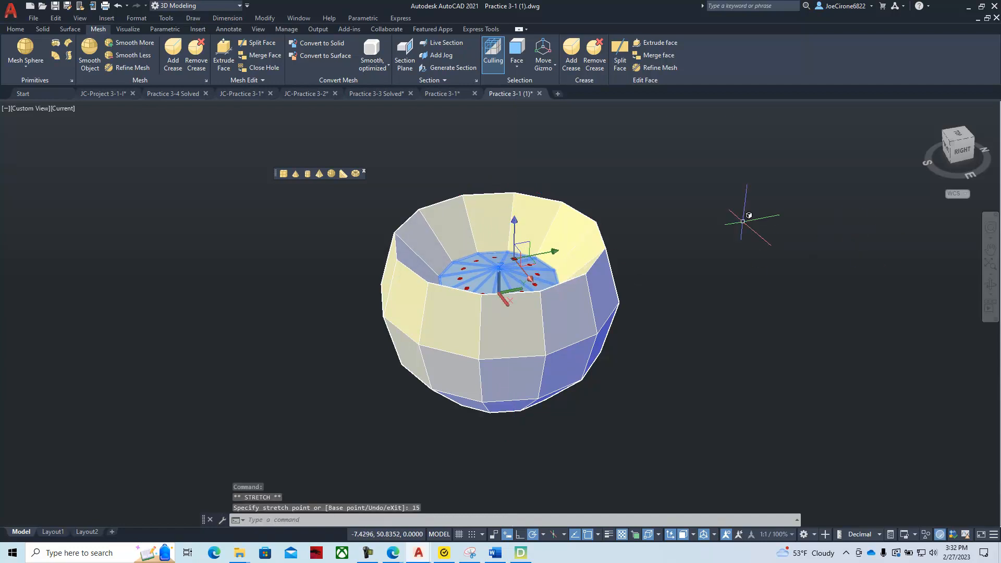
key(Escape)
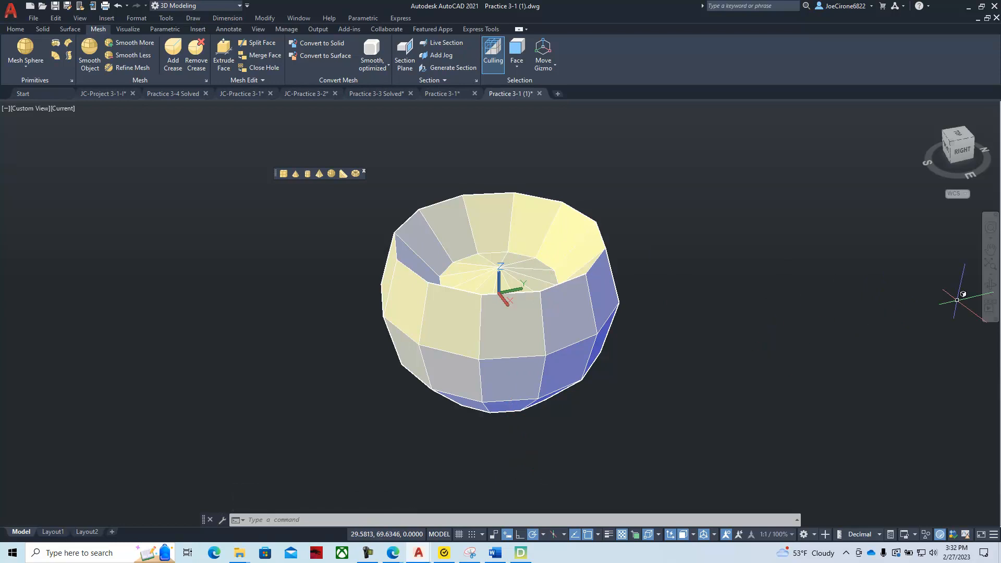
Step: Read the remaining Practice 3-1 instructions through the finished shape and set the subobject selection filter to Edge
drag(1000, 141, 602, 74)
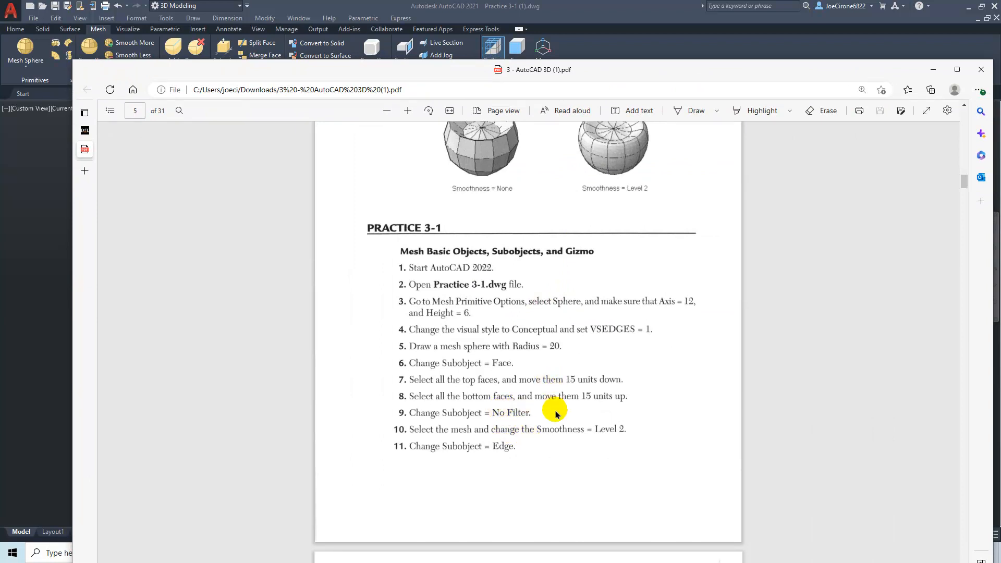
scroll(565, 411, down, 6)
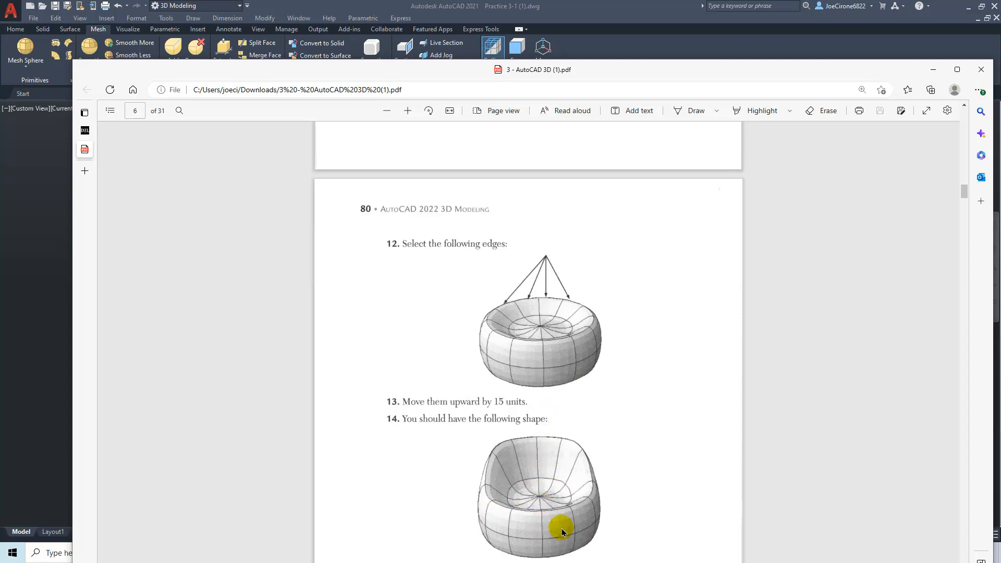
scroll(571, 439, down, 5)
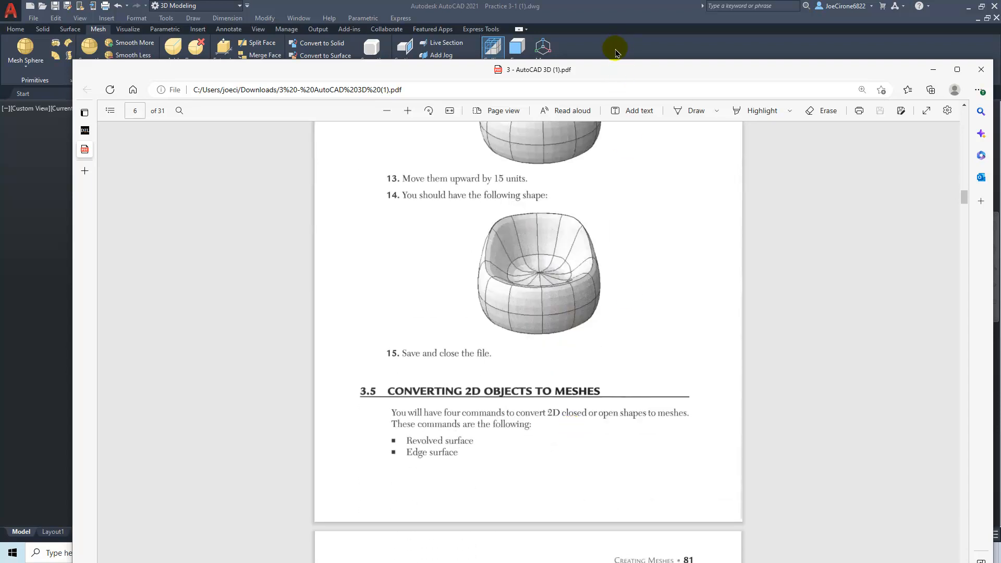
drag(614, 70, 1000, 91)
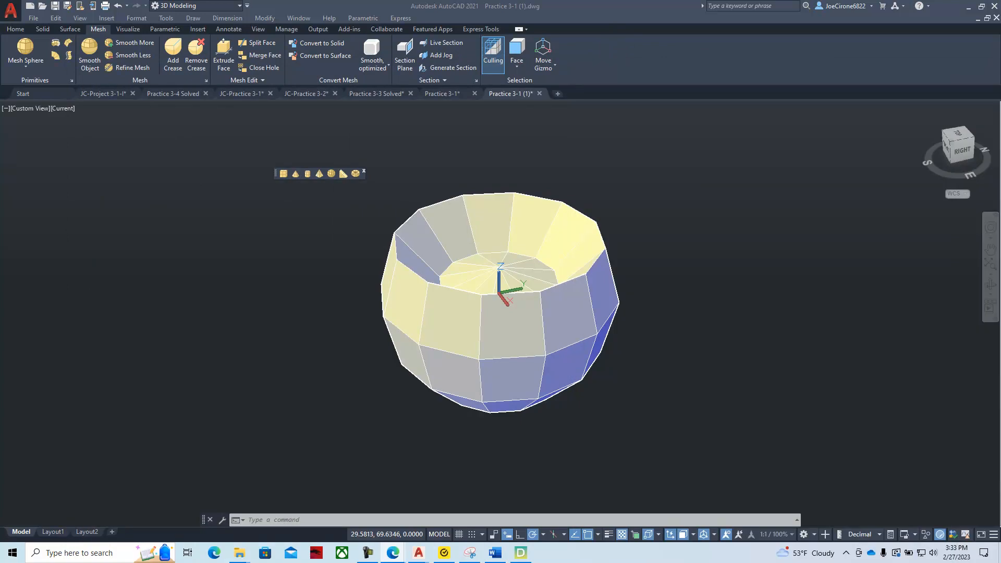
click(517, 72)
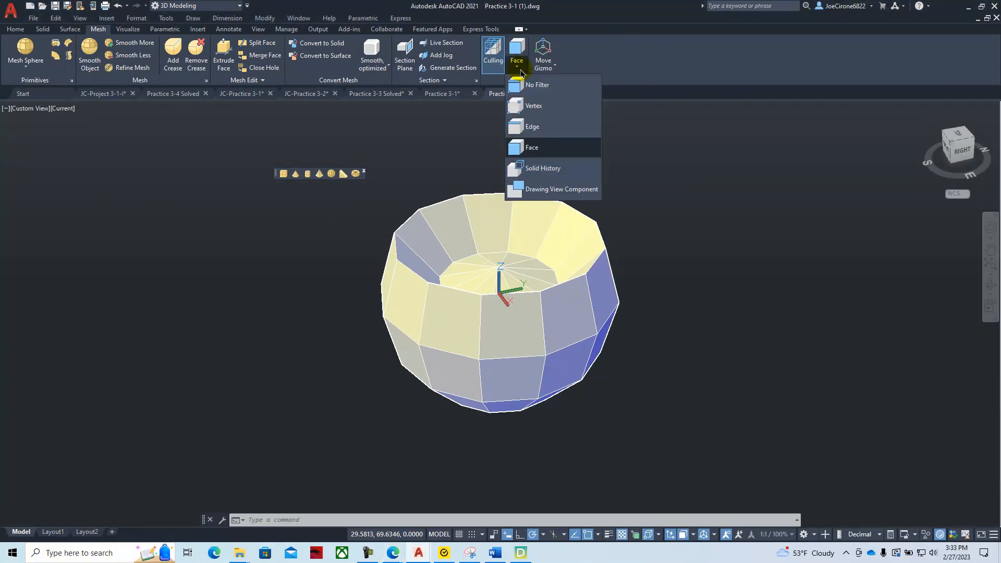
click(533, 127)
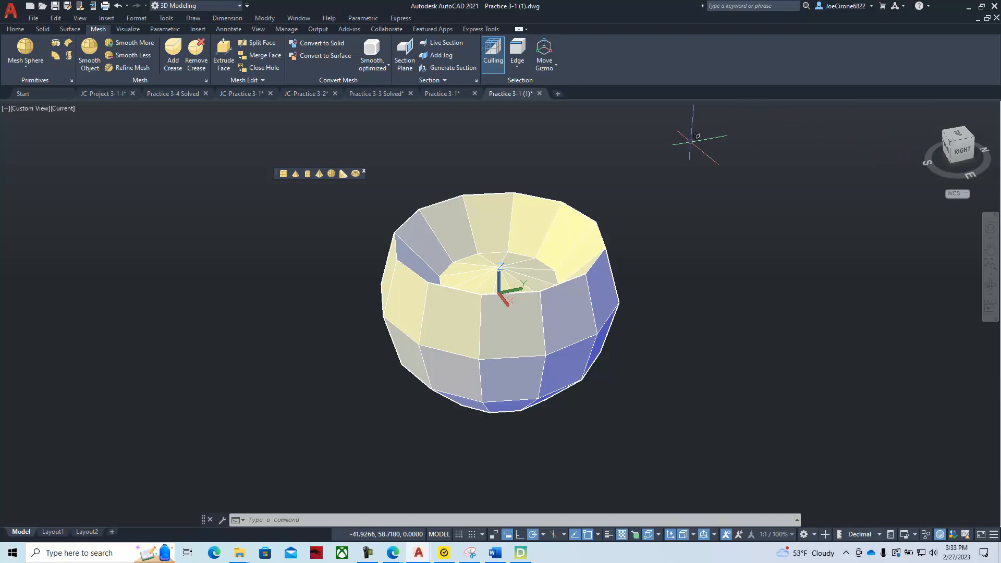
Step: Select four adjacent inner side faces at the back of the mesh's recess and move them 15 units up along the Z axis
click(484, 200)
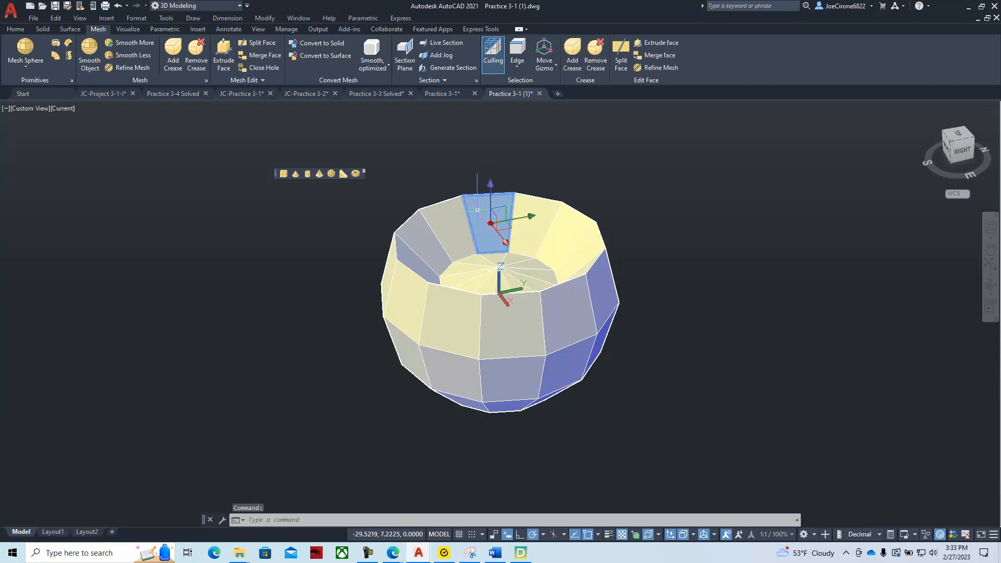
click(451, 229)
click(545, 210)
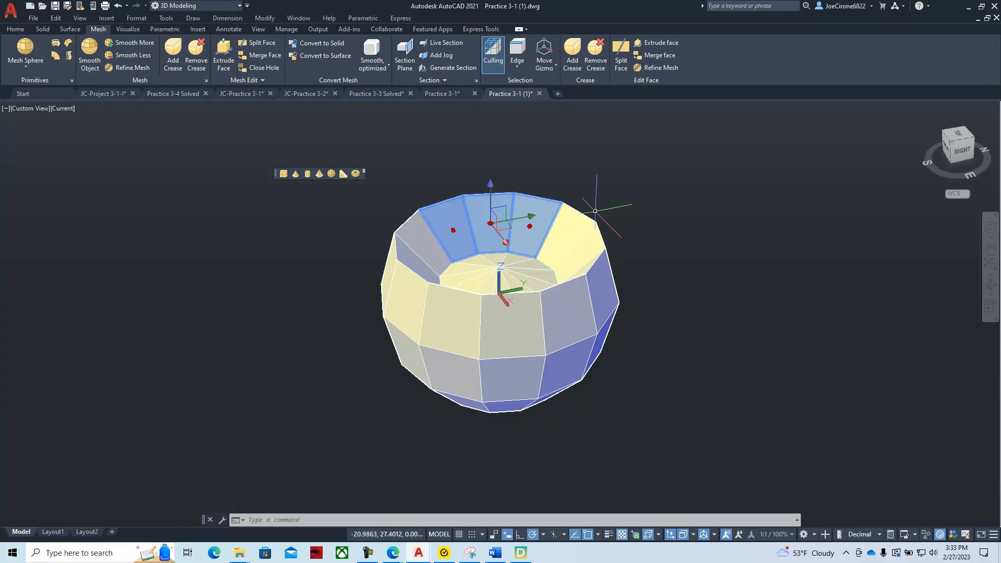
click(427, 244)
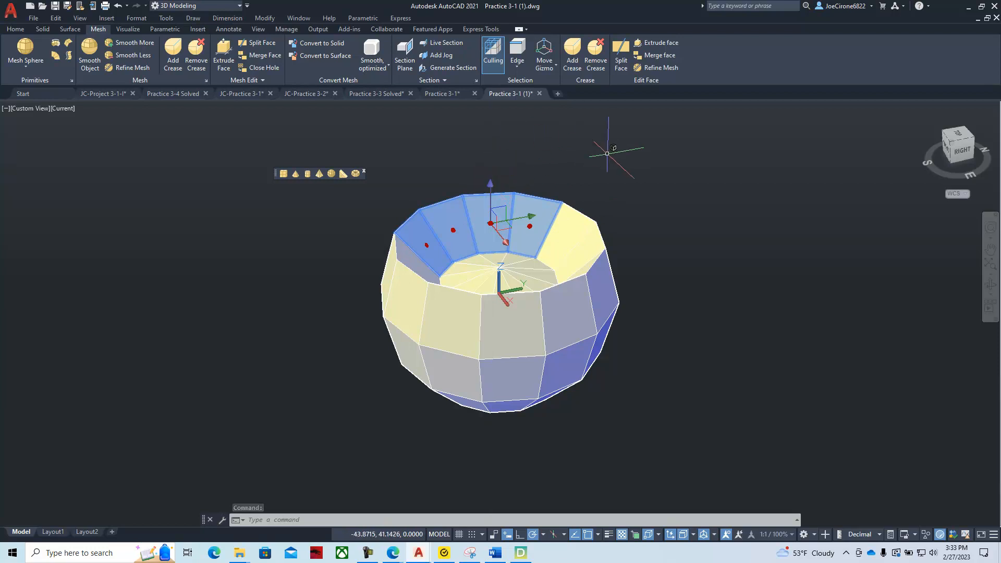
click(490, 184)
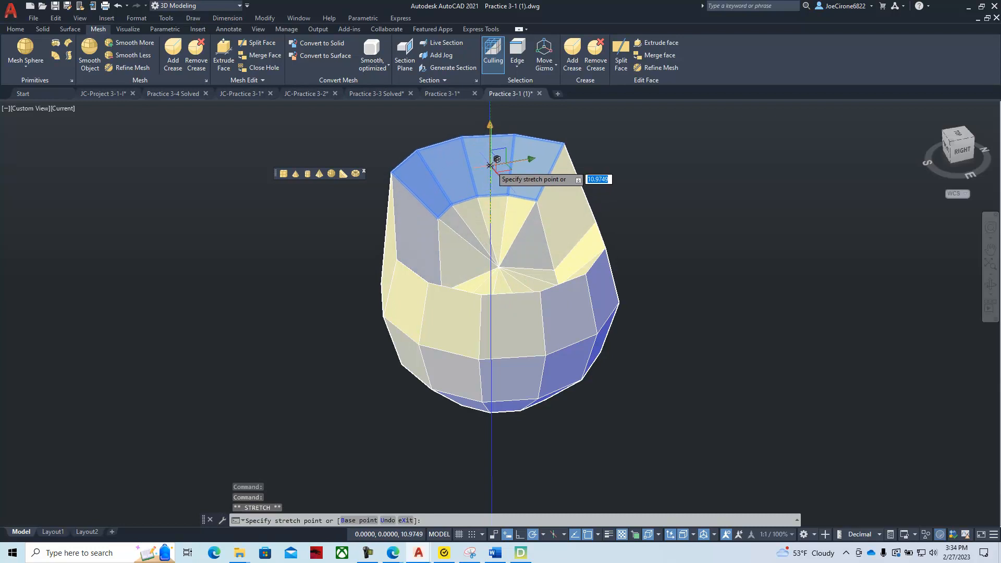
text(15)
key(Return)
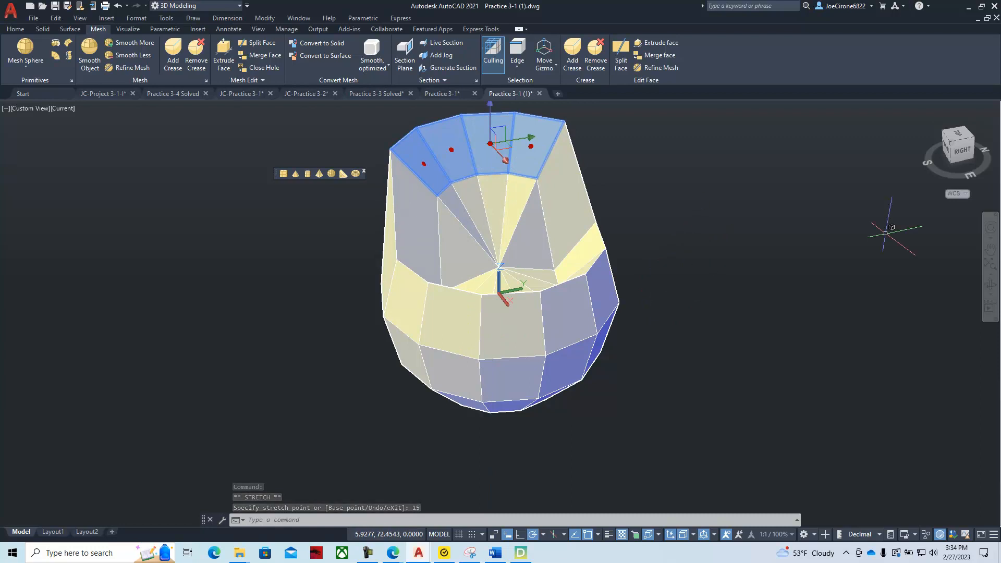
Step: Reread the Practice 3-1 instructions to check the order of the face moves, smoothness change and edge selection
key(alt+Tab)
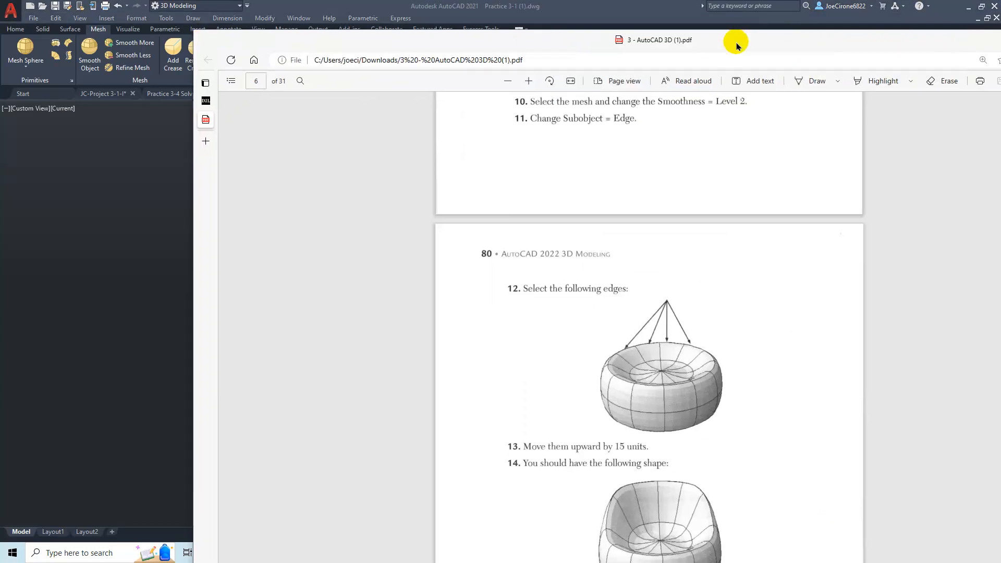
drag(732, 41, 693, 67)
scroll(621, 392, up, 8)
scroll(610, 398, down, 7)
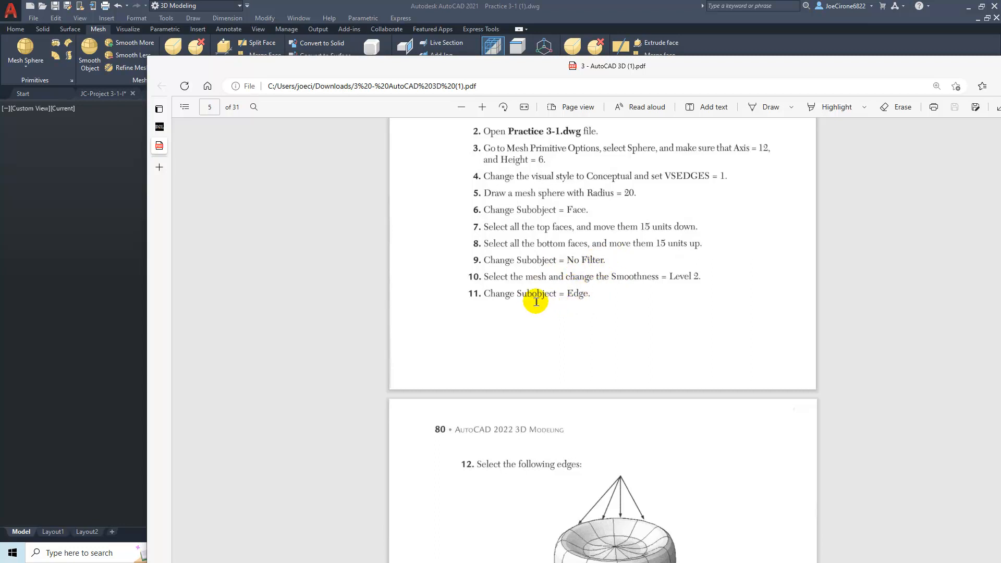
drag(690, 68, 1000, 141)
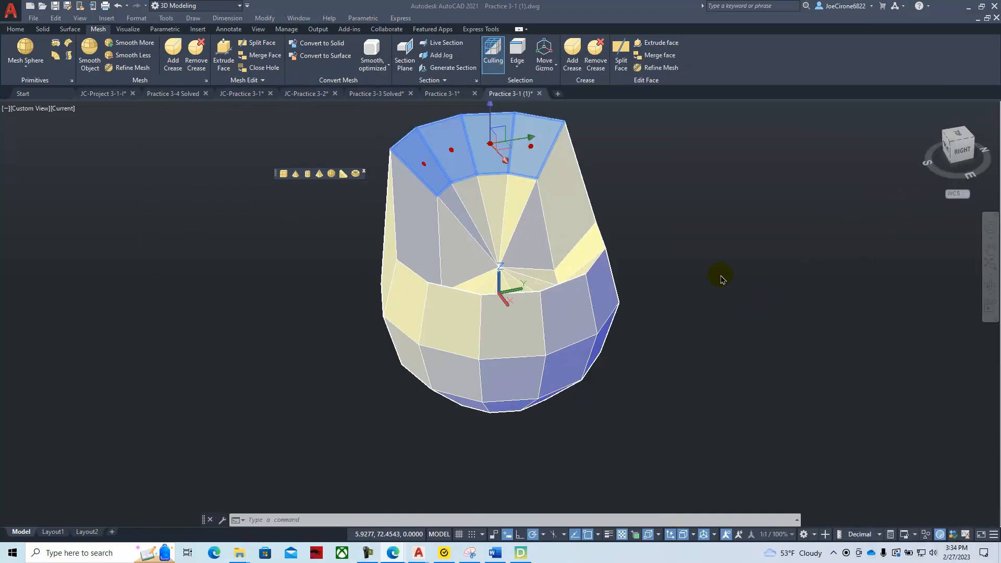
Step: Clear the face selection, then set the subobject selection filter to Face with the mesh's underside in view
key(Escape)
key(Escape)
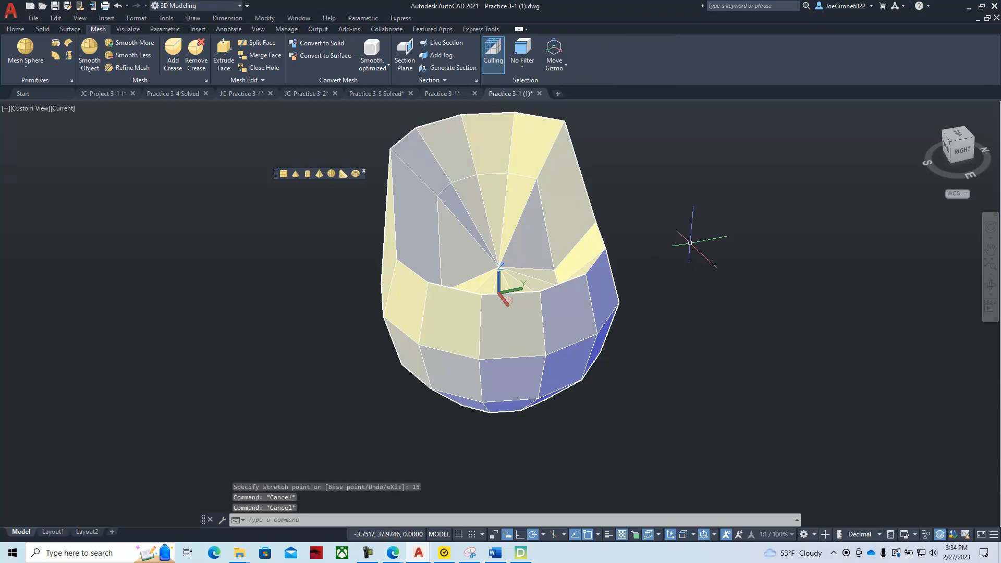
click(522, 71)
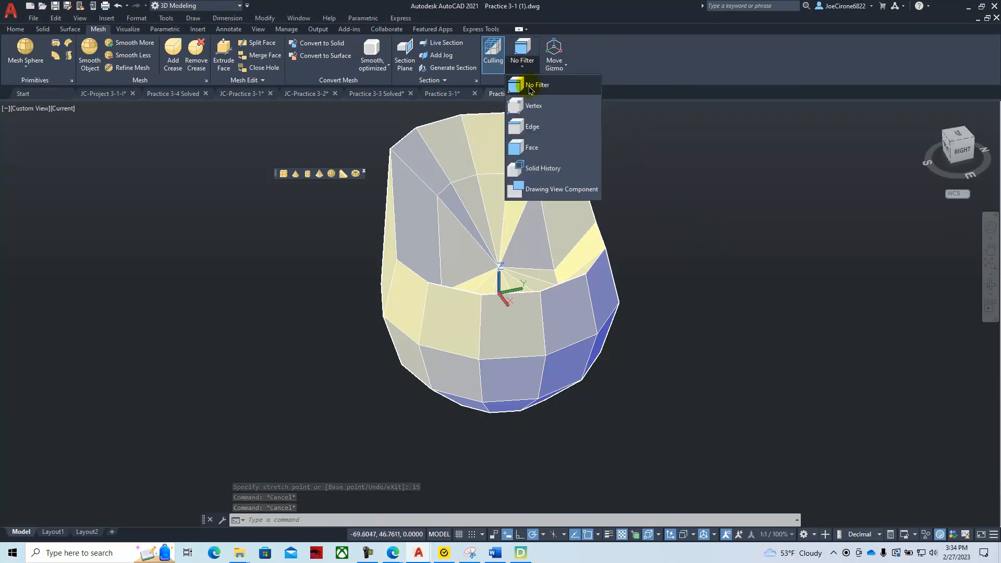
click(544, 154)
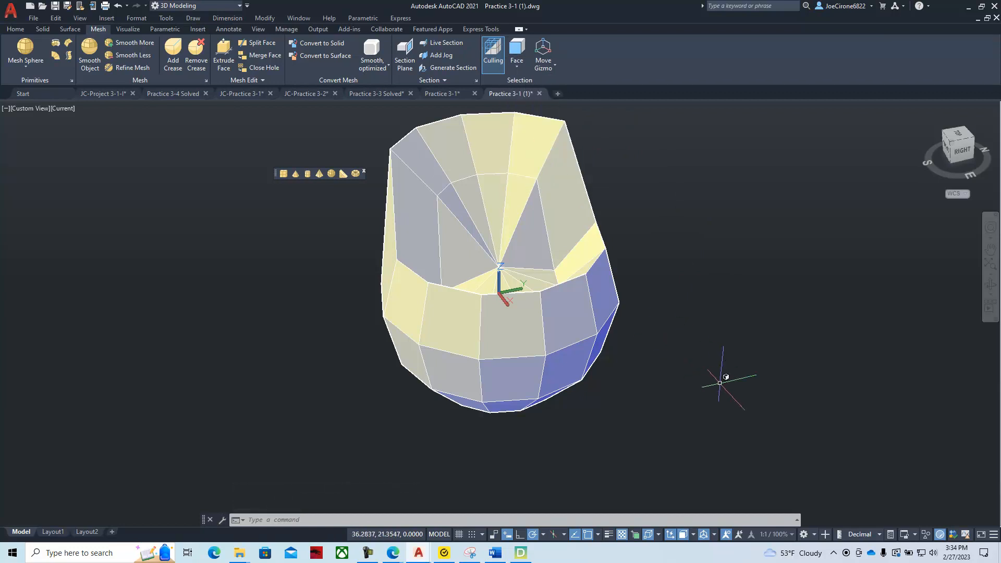
shift+middle_drag(669, 427, 654, 224)
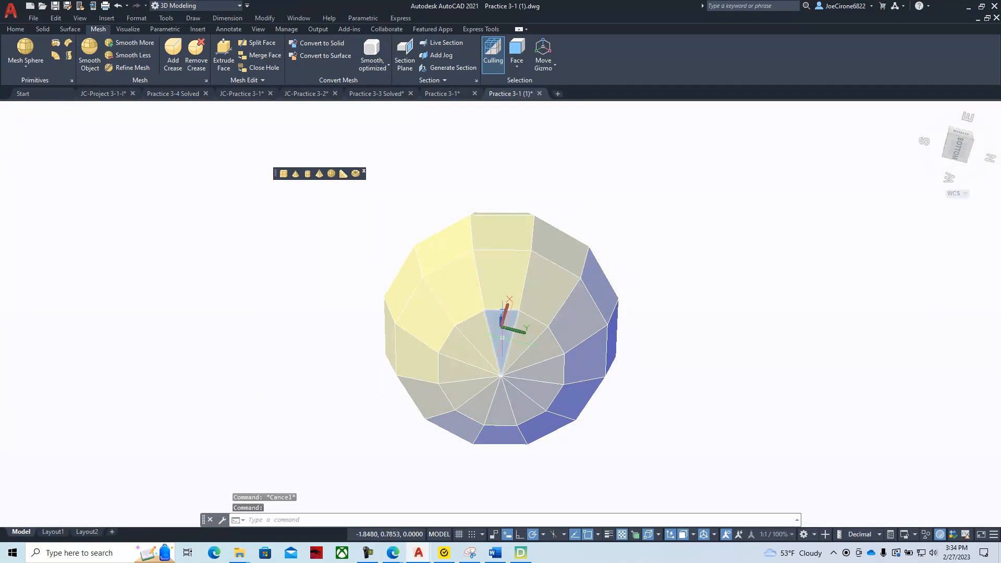
Step: Select all twelve triangular faces on the mesh's underside and move them 15 units up along the Z axis
click(500, 330)
click(479, 333)
click(465, 348)
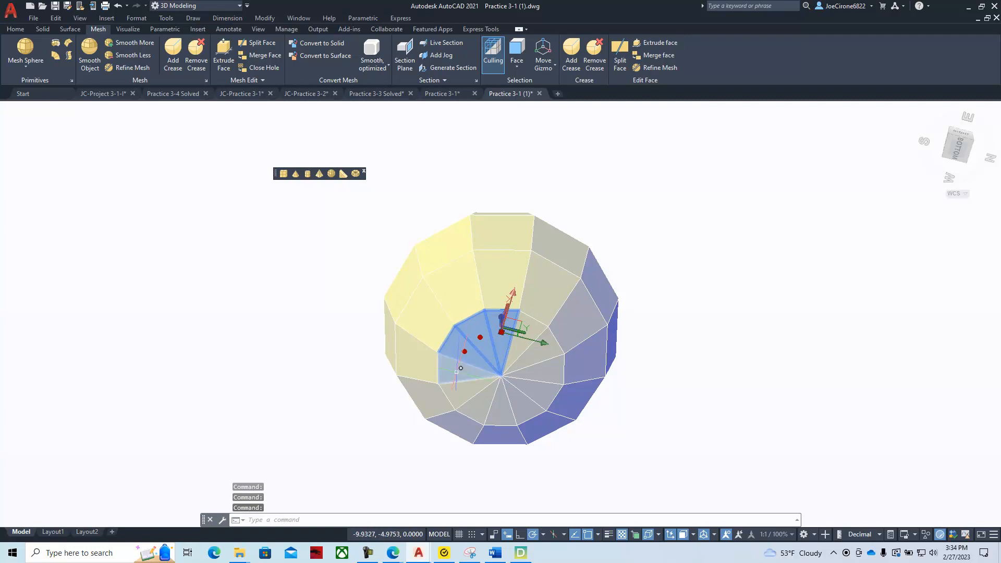
click(461, 370)
click(466, 388)
click(481, 403)
click(502, 407)
click(531, 402)
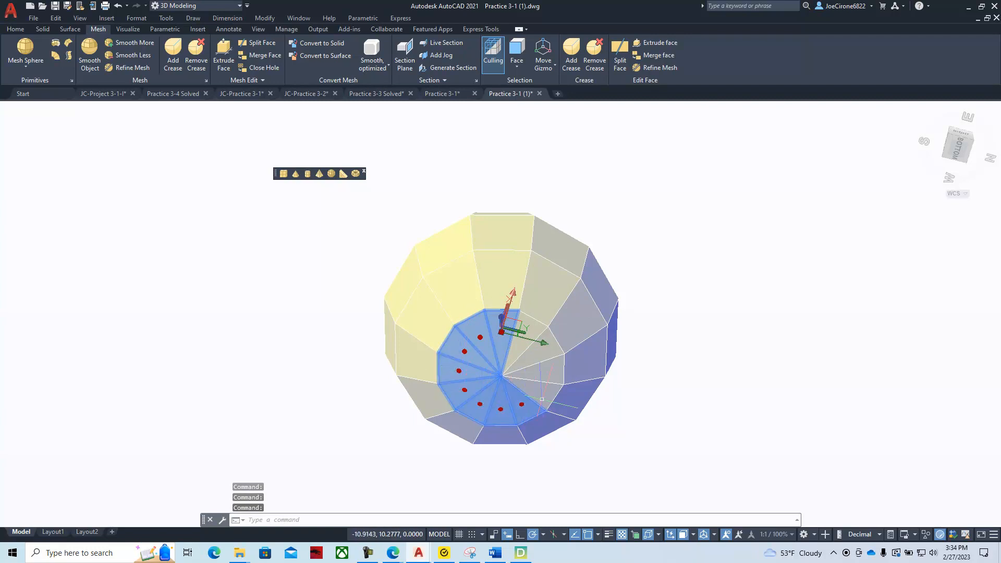
click(539, 388)
click(549, 368)
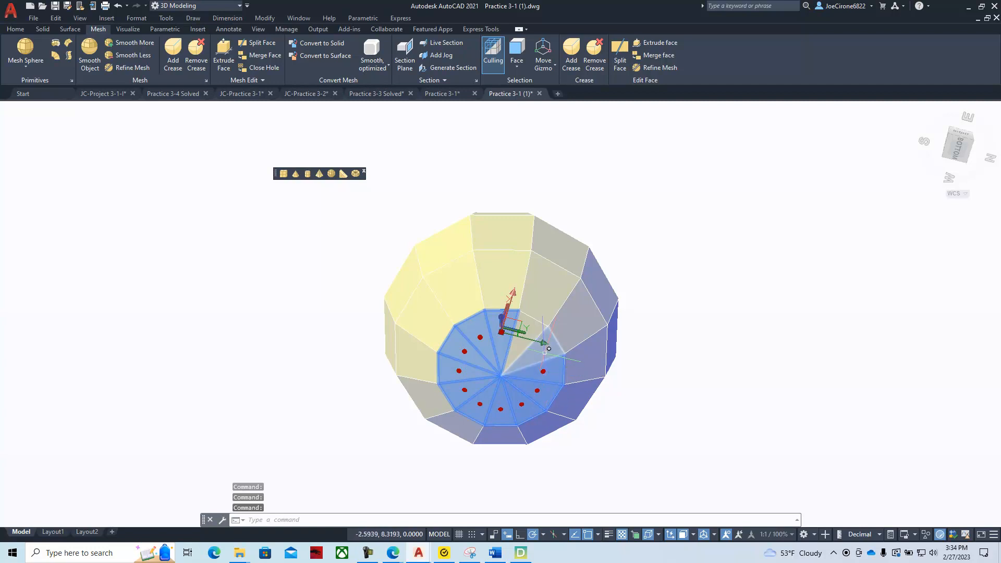
click(544, 344)
click(525, 327)
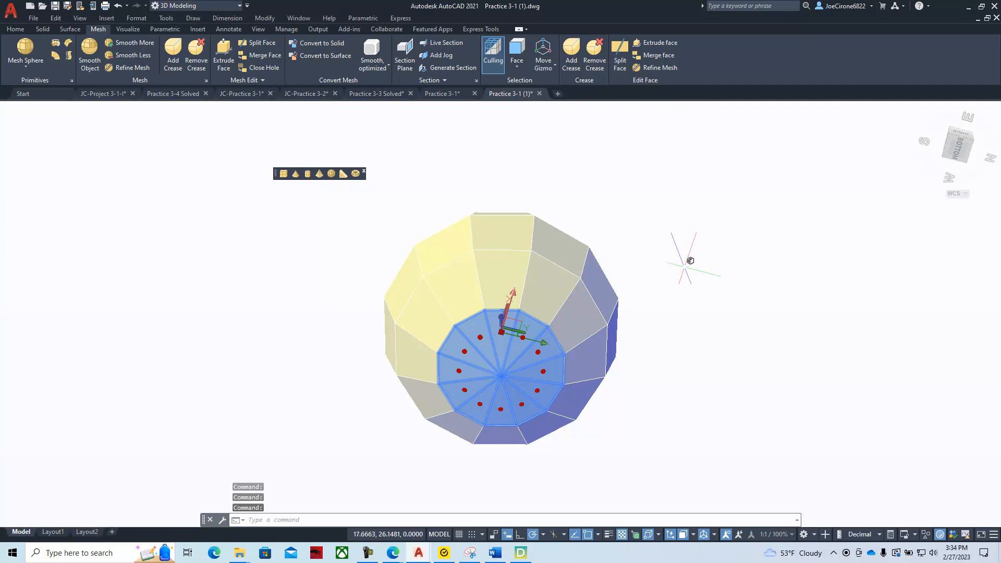
shift+middle_drag(687, 236, 678, 370)
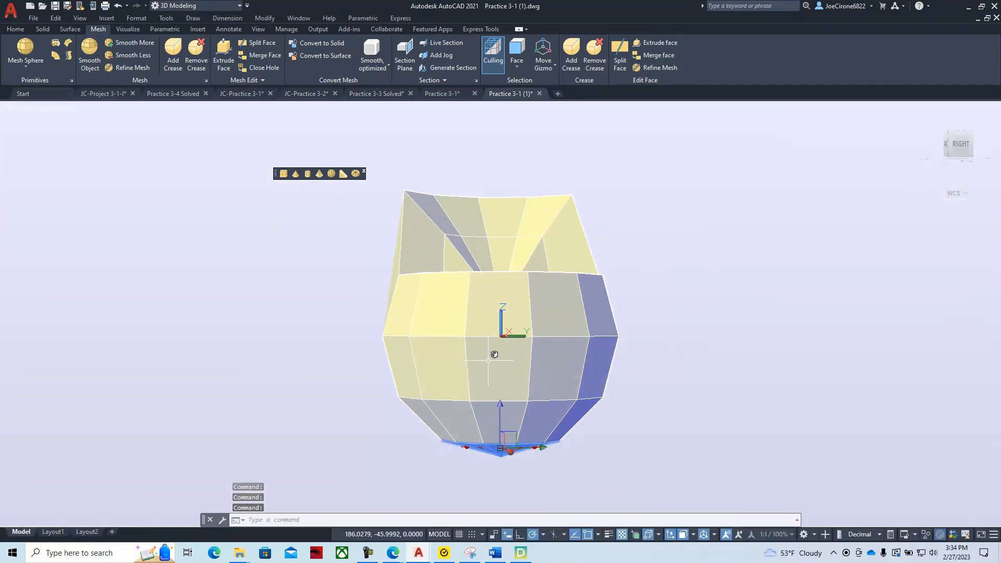
click(500, 410)
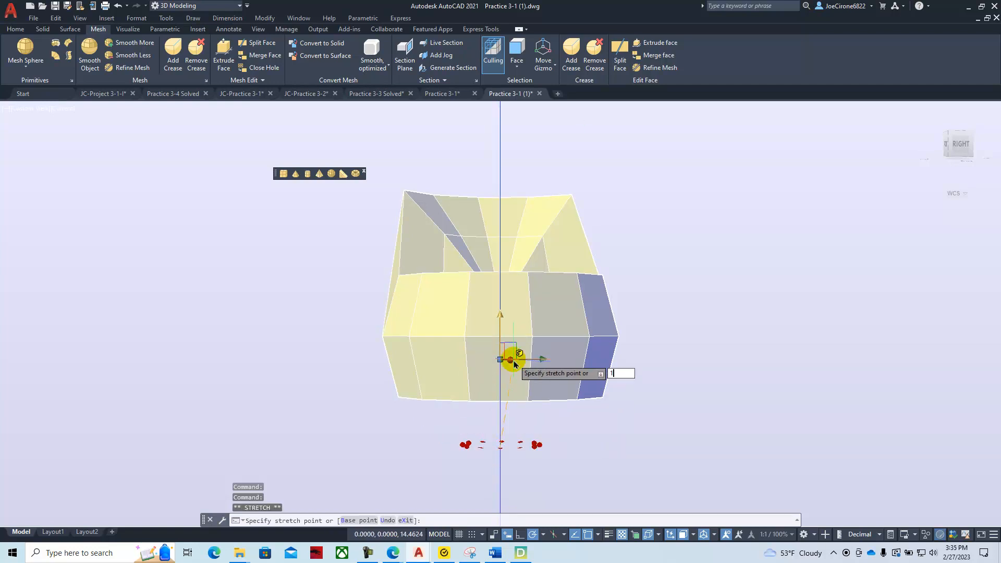
key(Return)
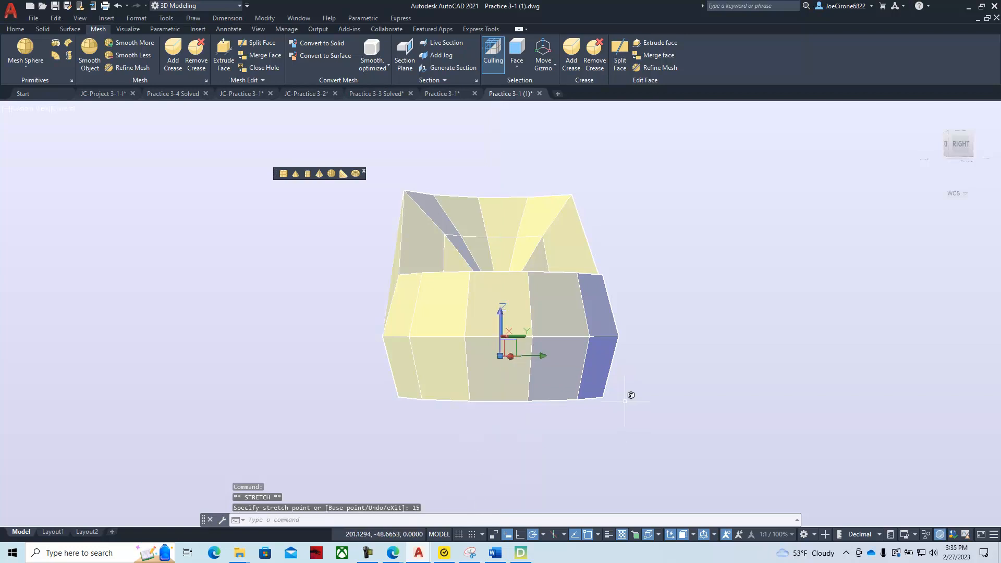
shift+middle_drag(721, 315, 712, 383)
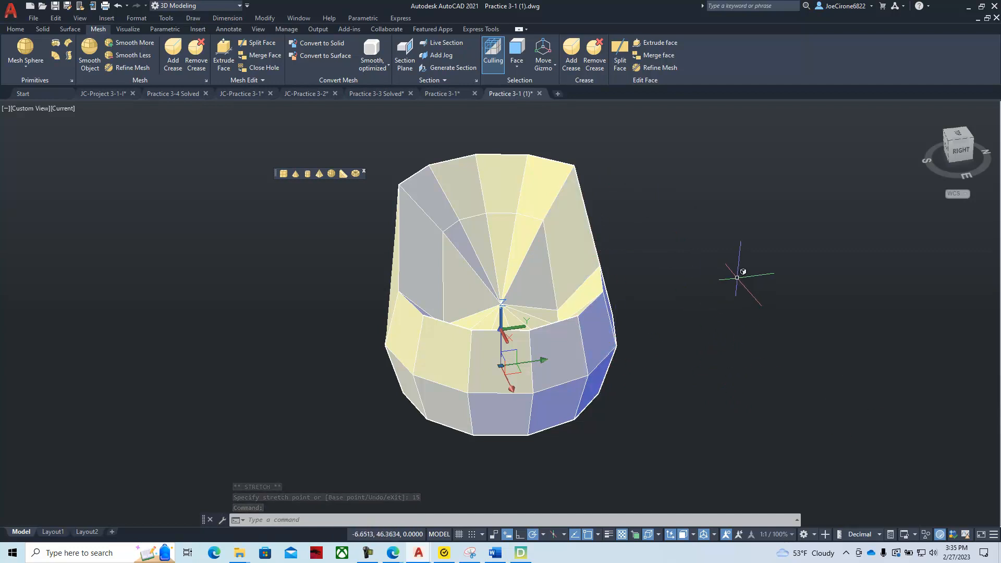
Step: Set the subobject selection filter to No Filter and change the whole mesh's smoothness to Level 2, as the Practice 3-1 instructions specify
key(Escape)
key(Escape)
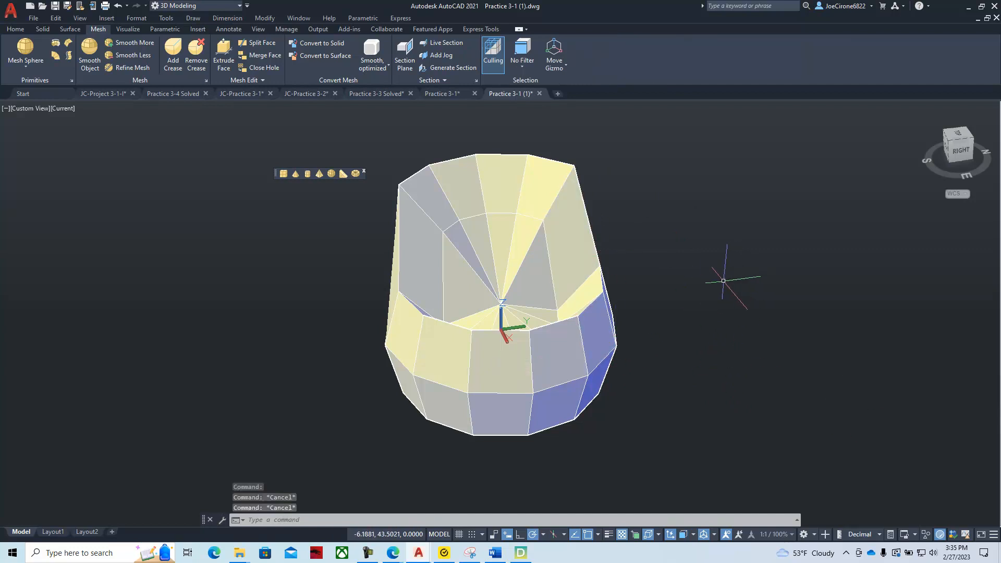
click(598, 327)
right_click(663, 280)
click(693, 536)
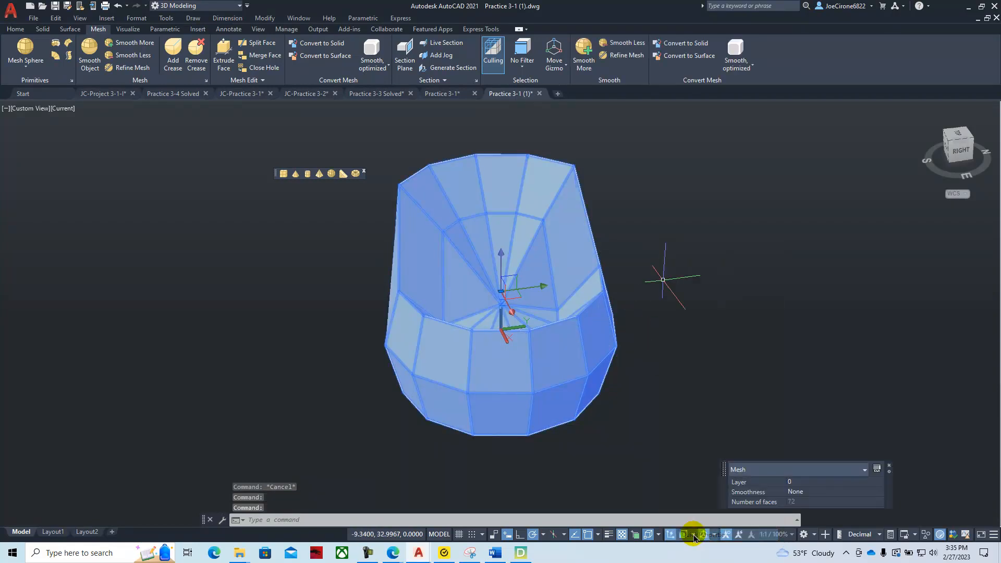
drag(723, 468, 719, 290)
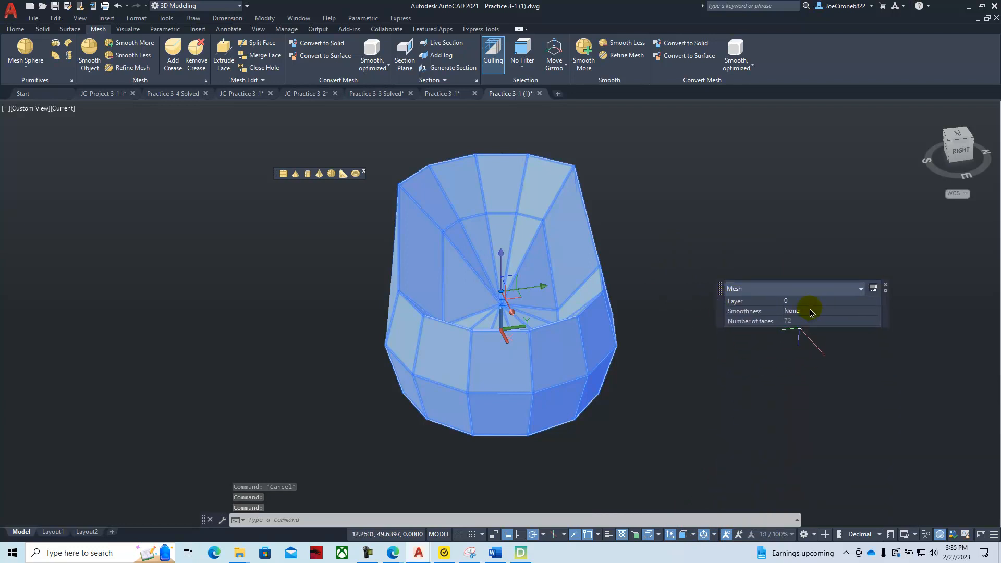
click(394, 553)
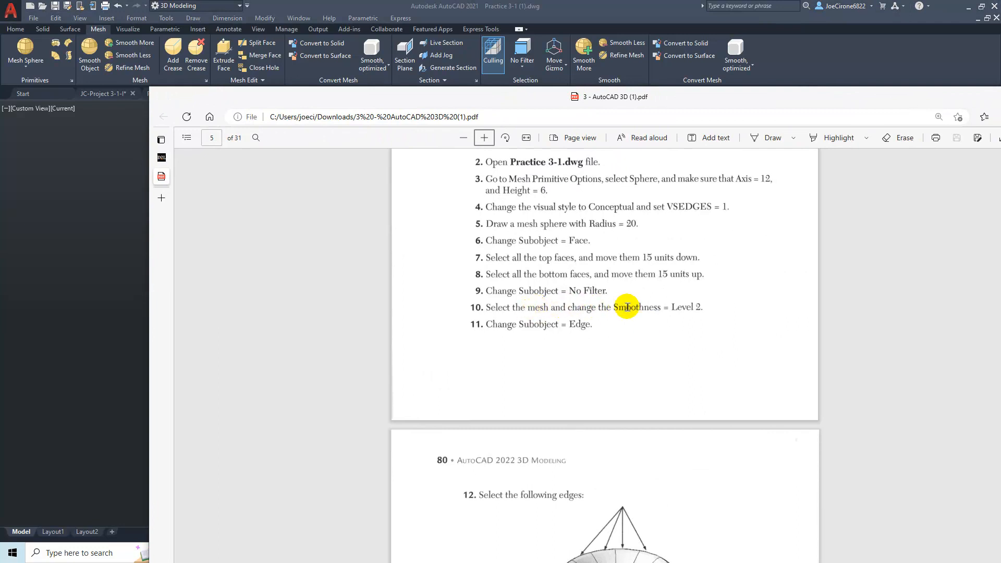
drag(701, 98, 1000, 99)
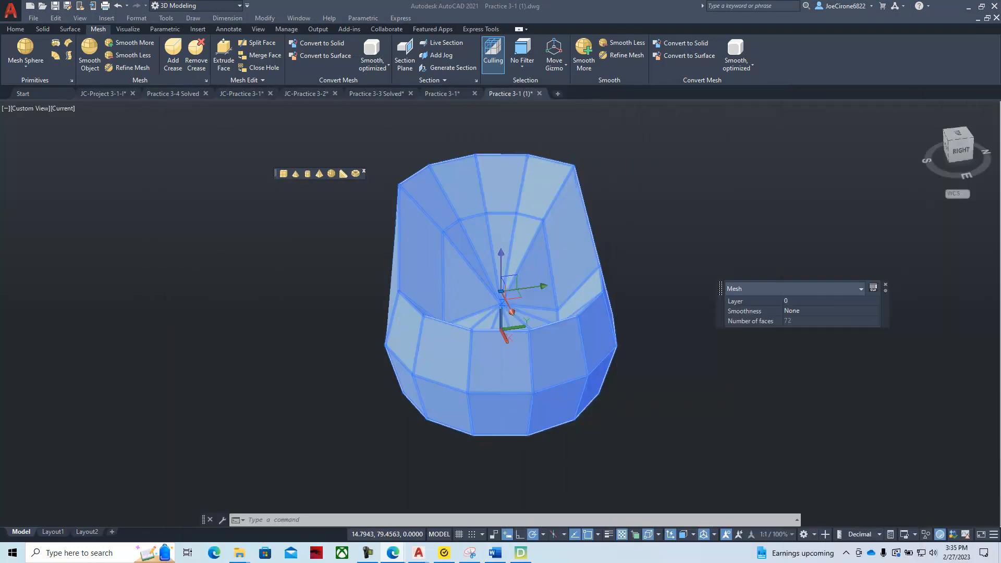
click(850, 314)
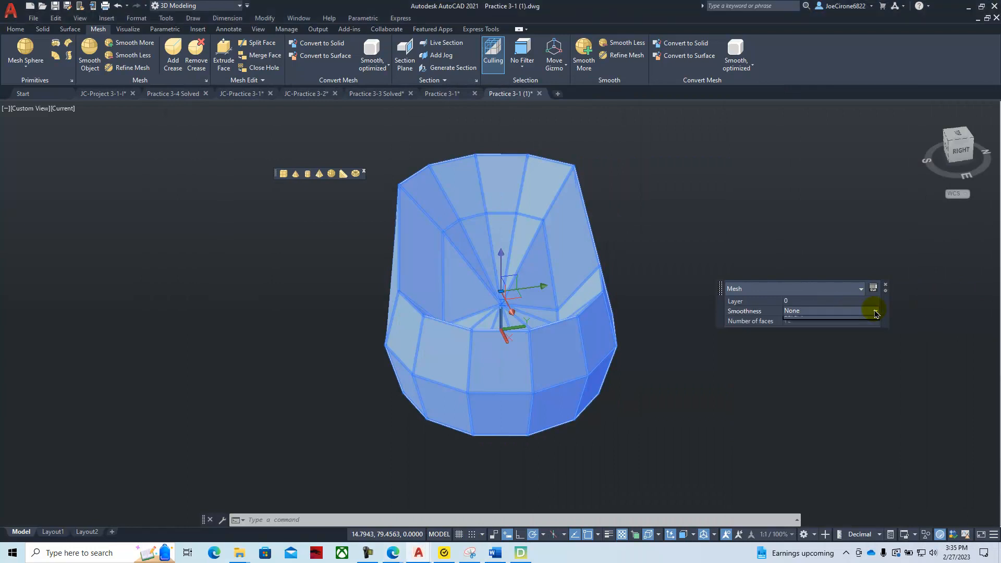
click(876, 311)
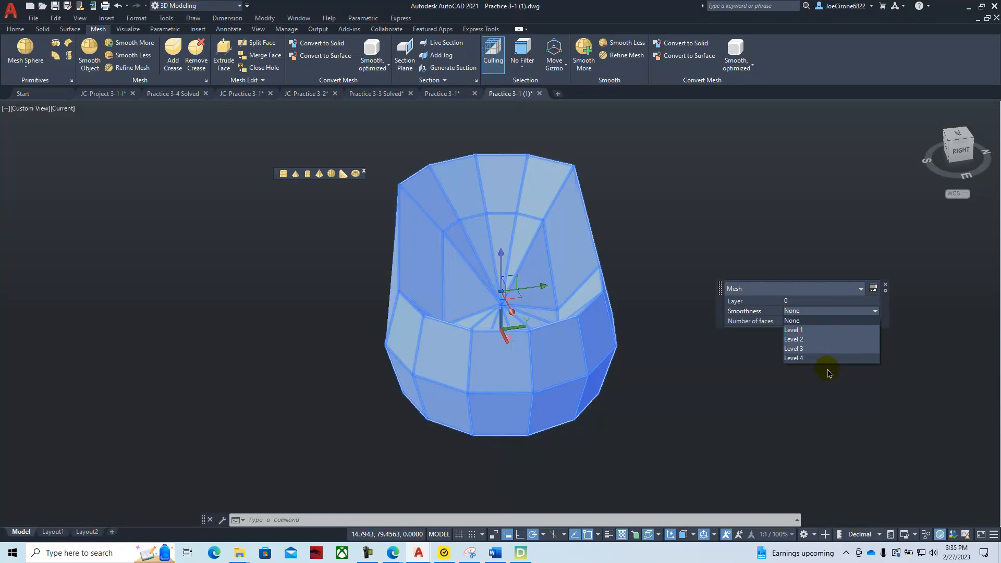
click(825, 342)
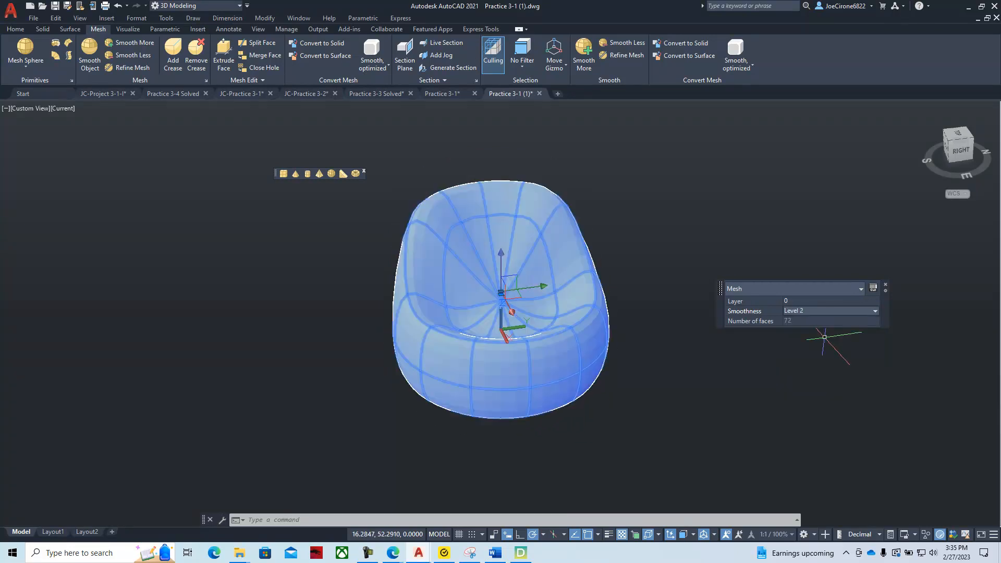
key(Escape)
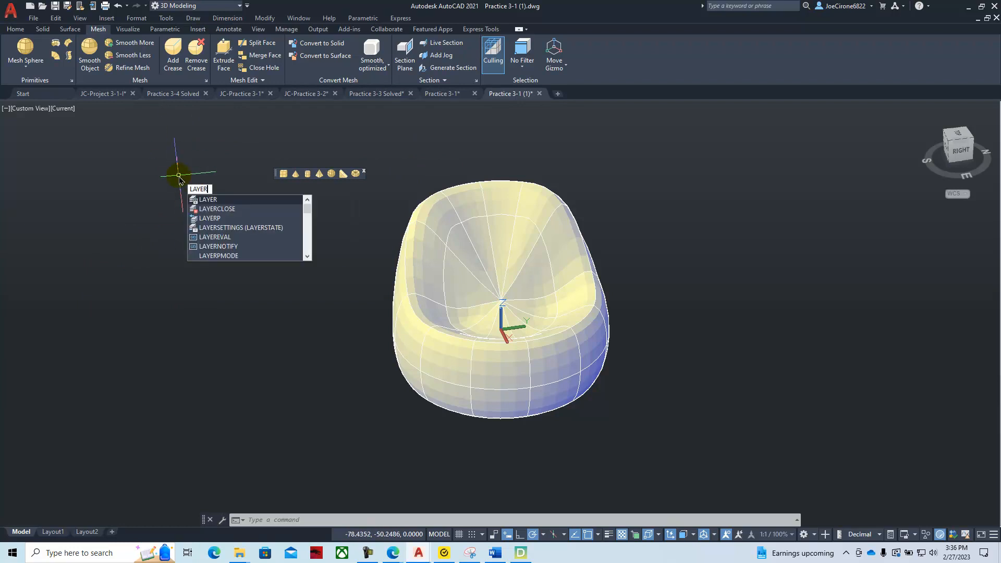
Step: Change the color of layer 0 to the light blue true color 164,236,244 and collapse the Layer Properties Manager
key(Return)
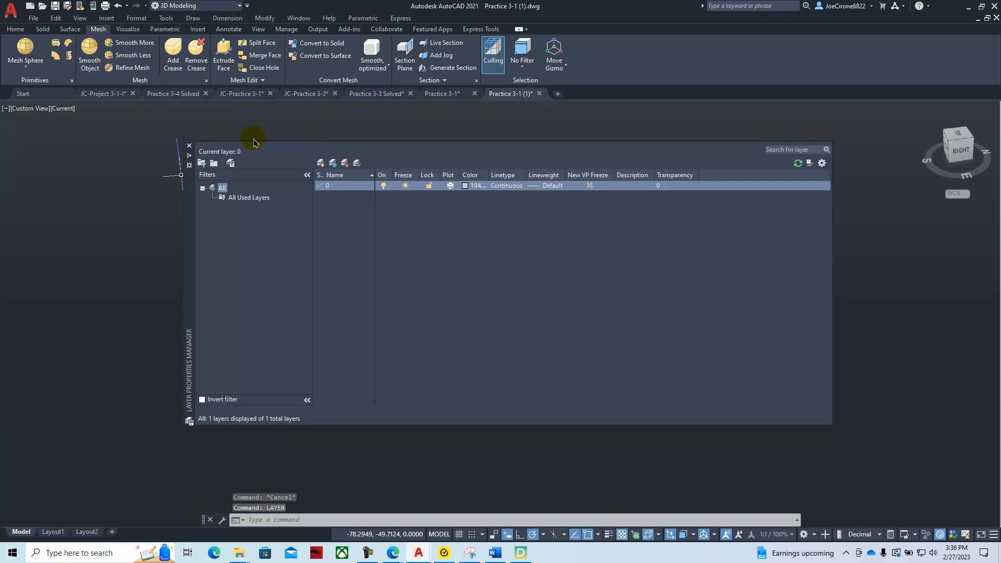
click(460, 188)
click(465, 186)
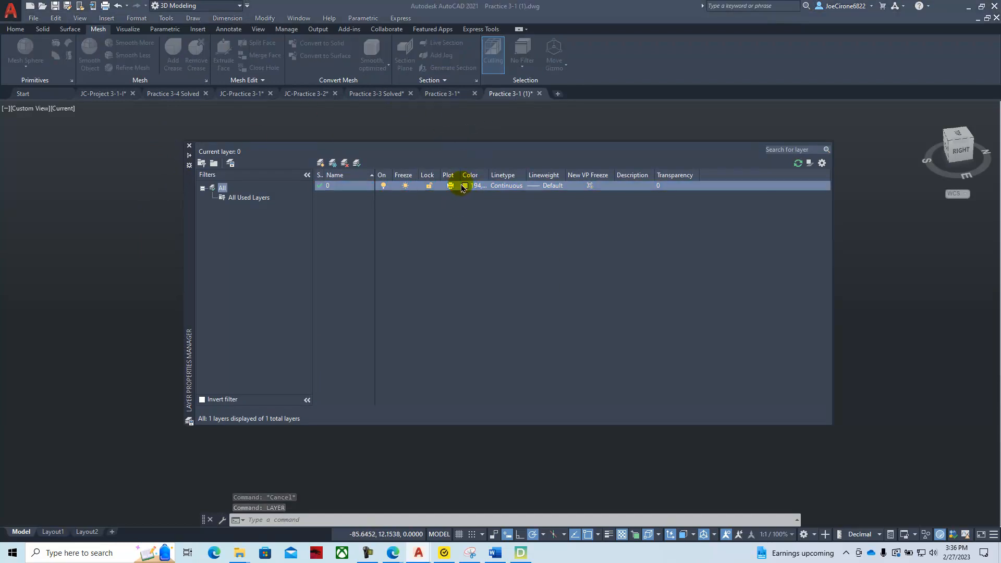
click(466, 246)
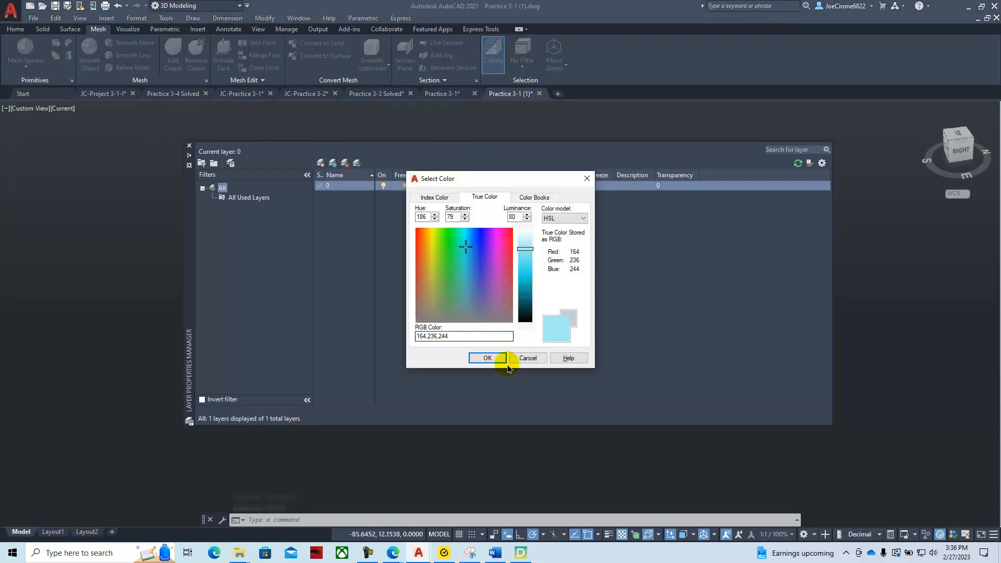
click(487, 359)
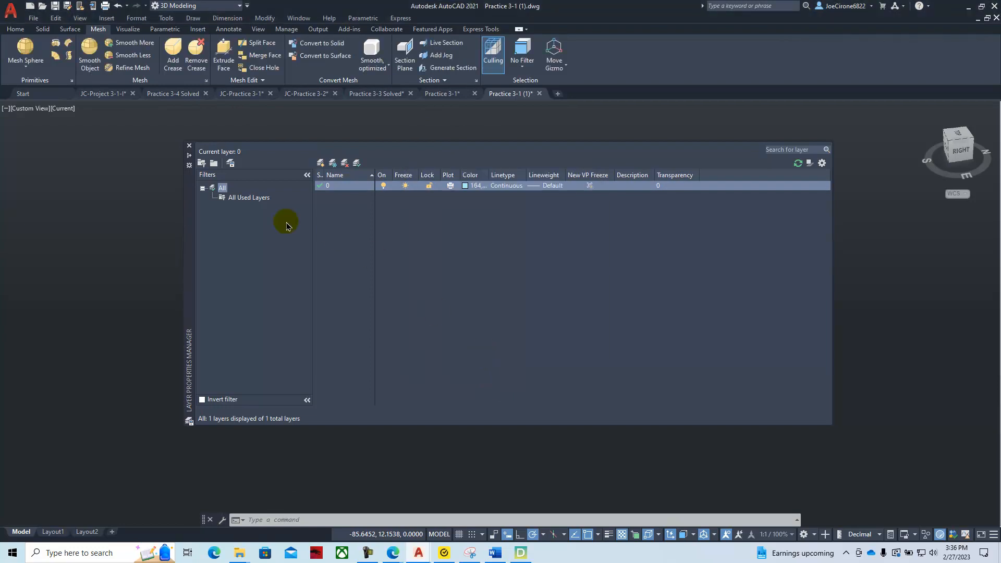
click(189, 156)
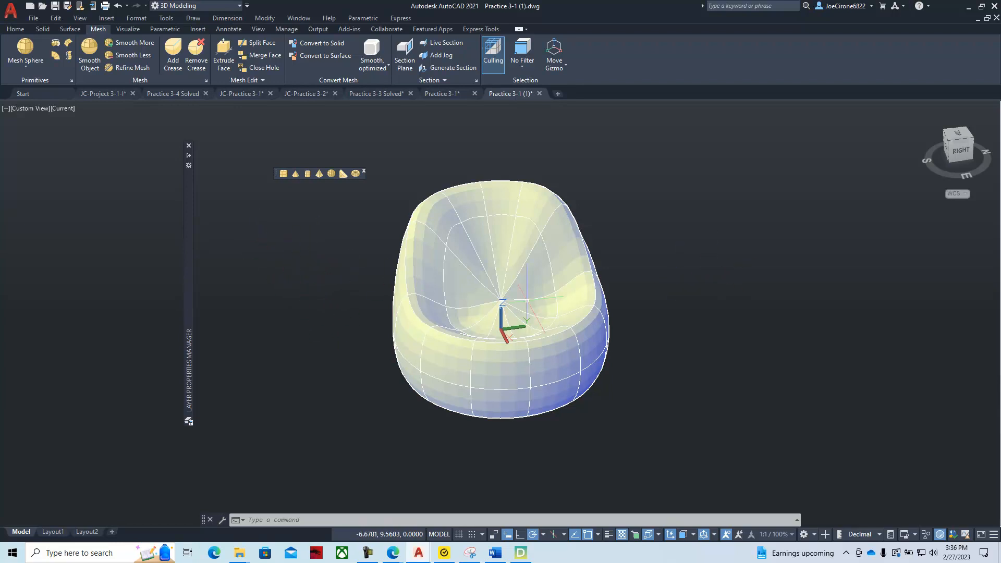
key(Escape)
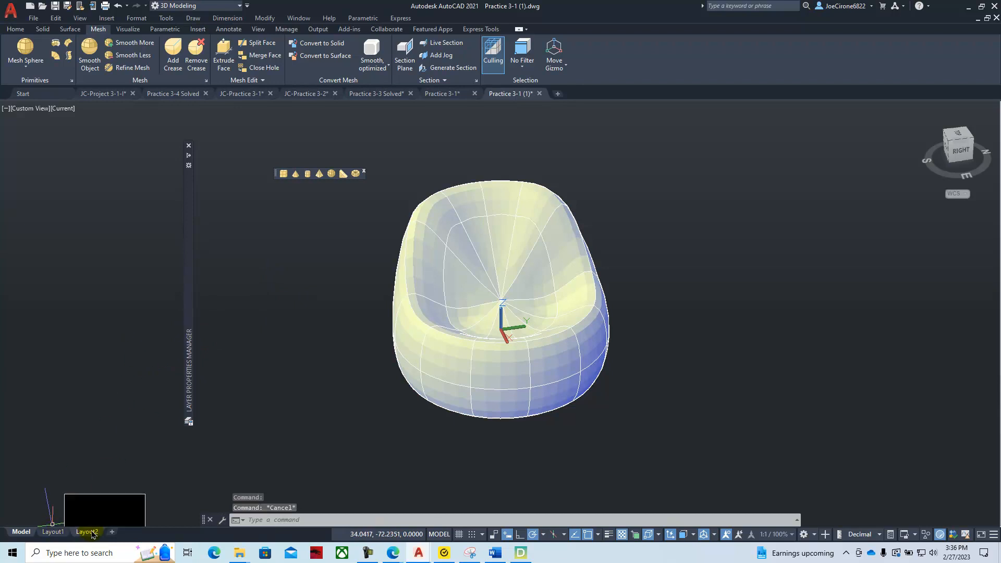
Step: Switch to Layout1 and start adding a layout from a template, browsing to the Downloads folder for the template file
click(53, 532)
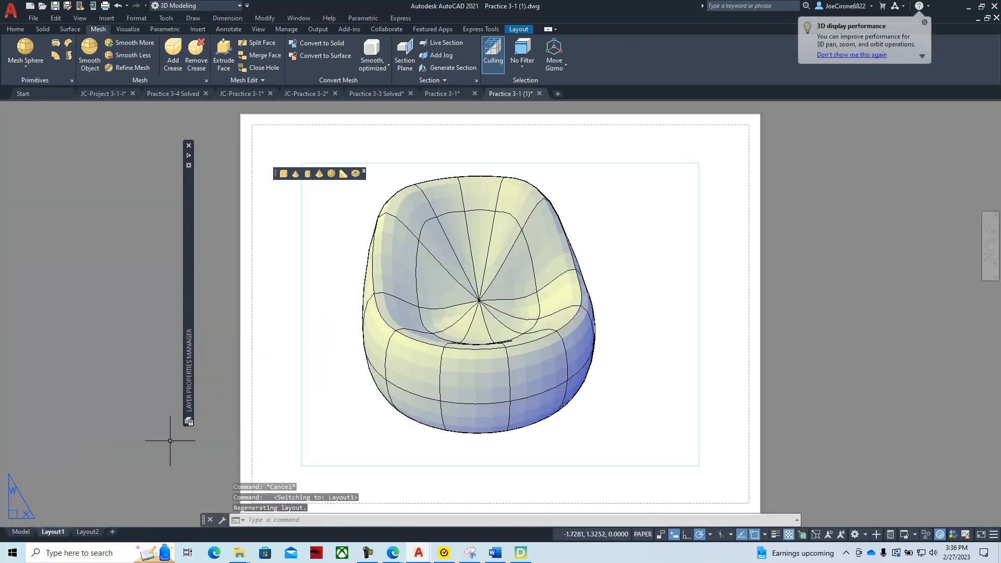
right_click(55, 532)
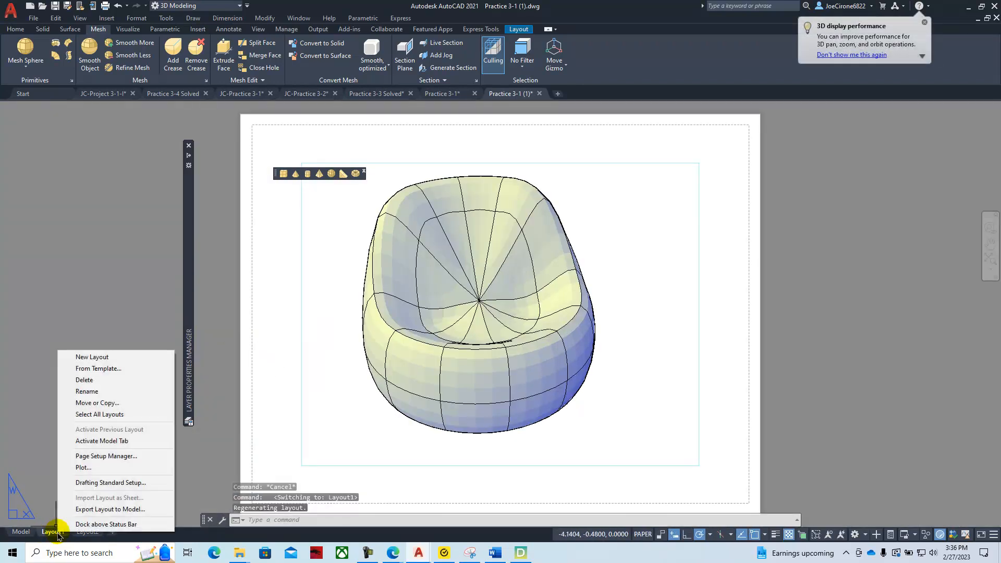
click(79, 370)
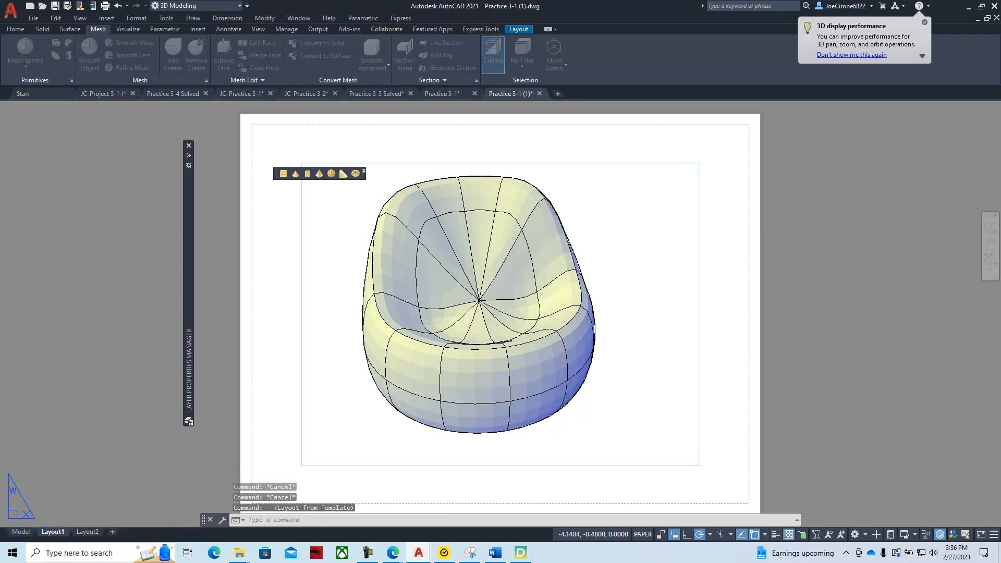
click(516, 162)
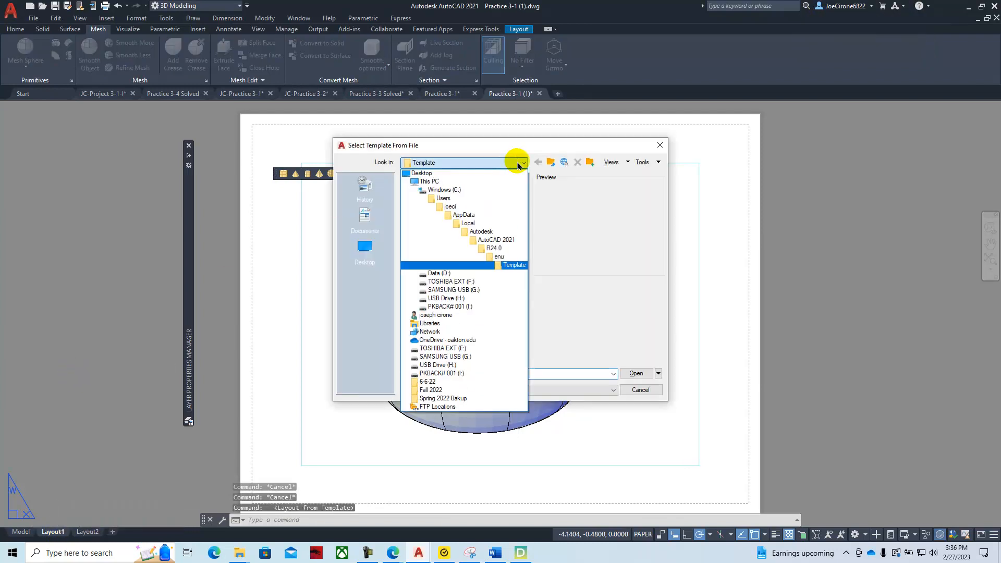
click(442, 182)
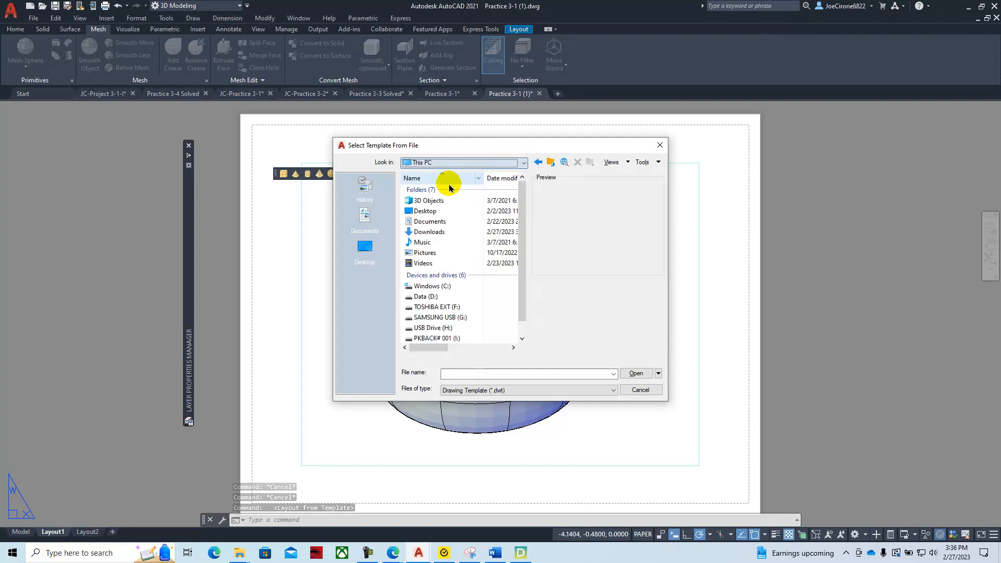
click(443, 232)
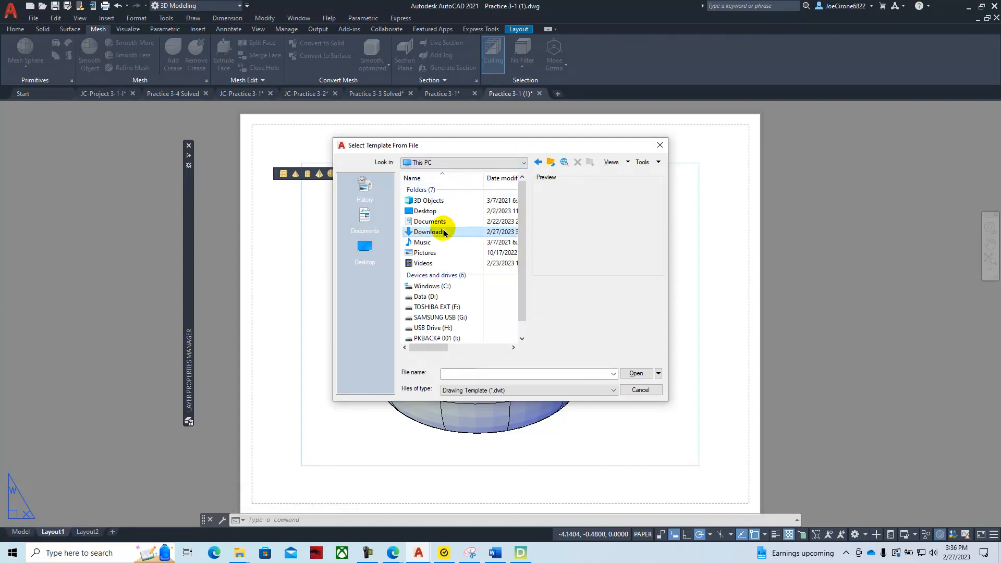
double_click(444, 232)
Step: Insert the layout "B-Size MEC Title Block Page 1" from the B Size MEC Paper template and switch to it
scroll(420, 279, down, 2)
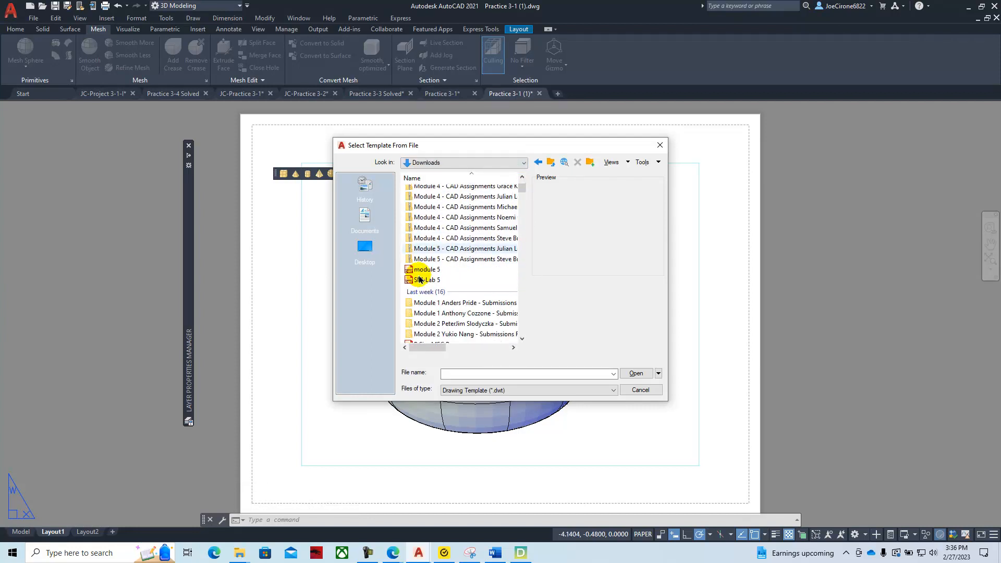
scroll(485, 292, down, 3)
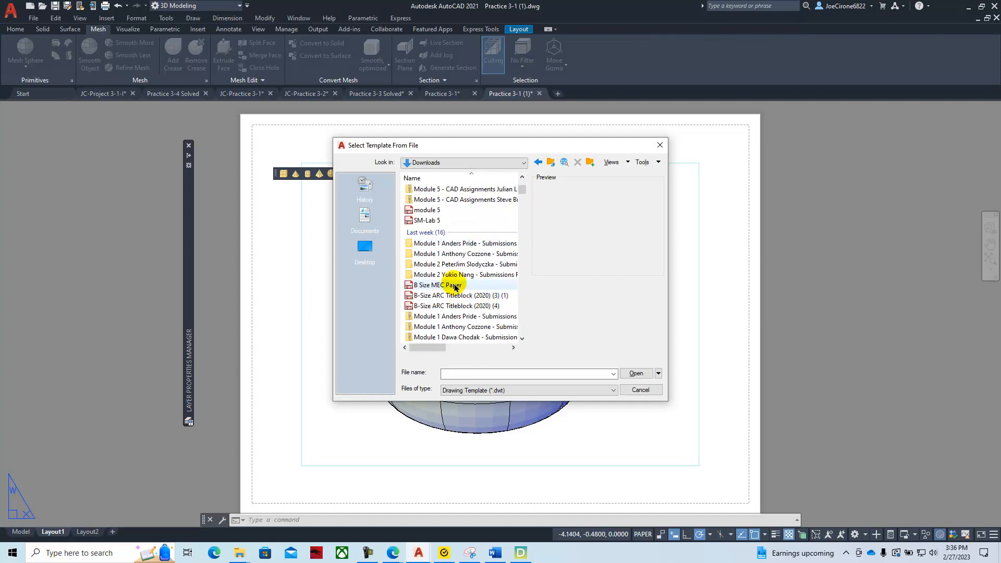
click(454, 286)
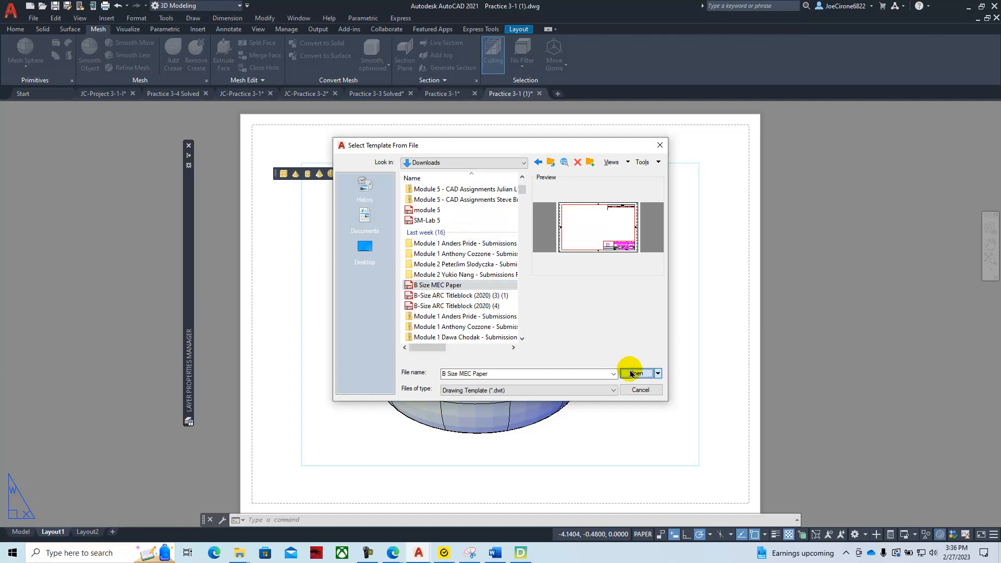
click(634, 373)
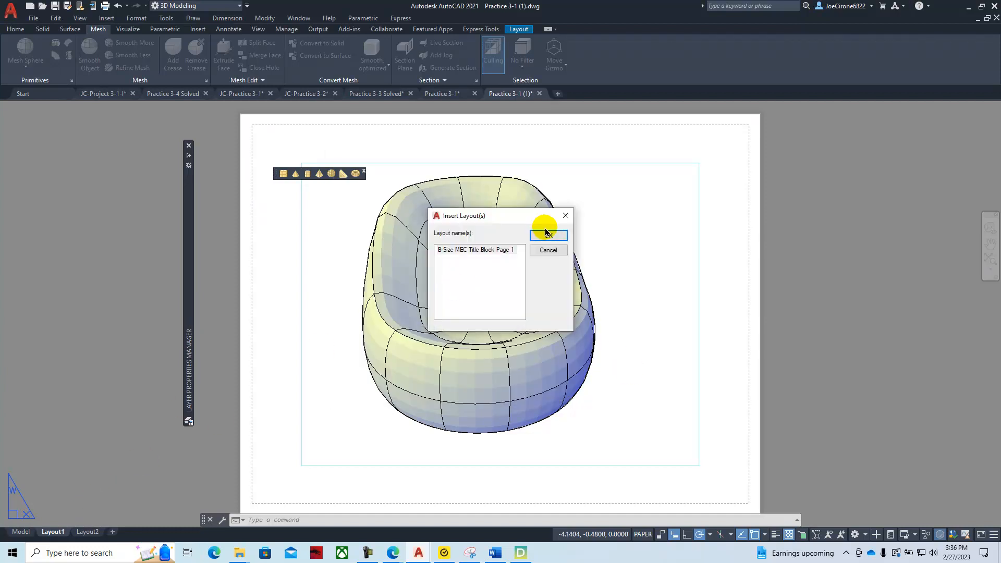
click(546, 236)
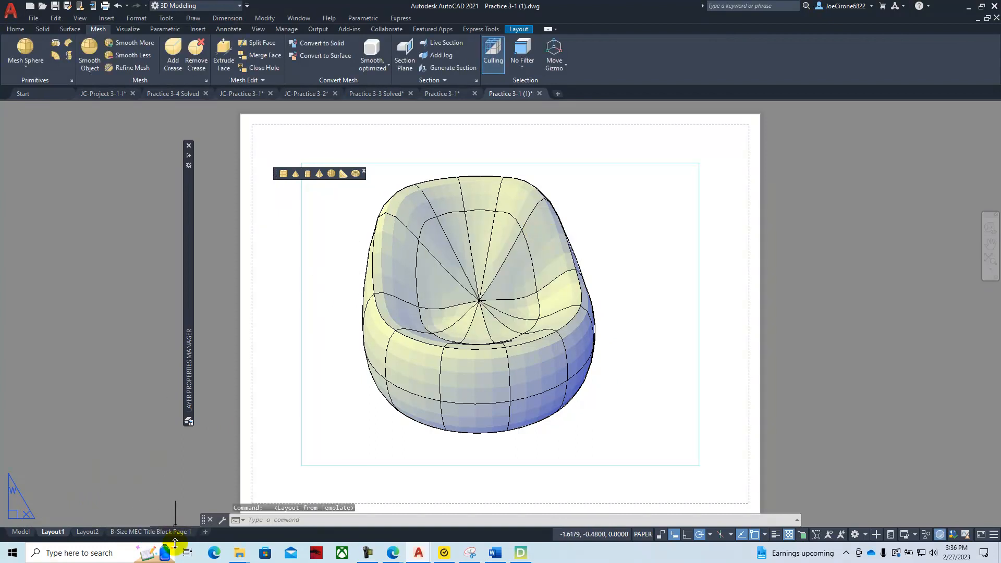
click(157, 532)
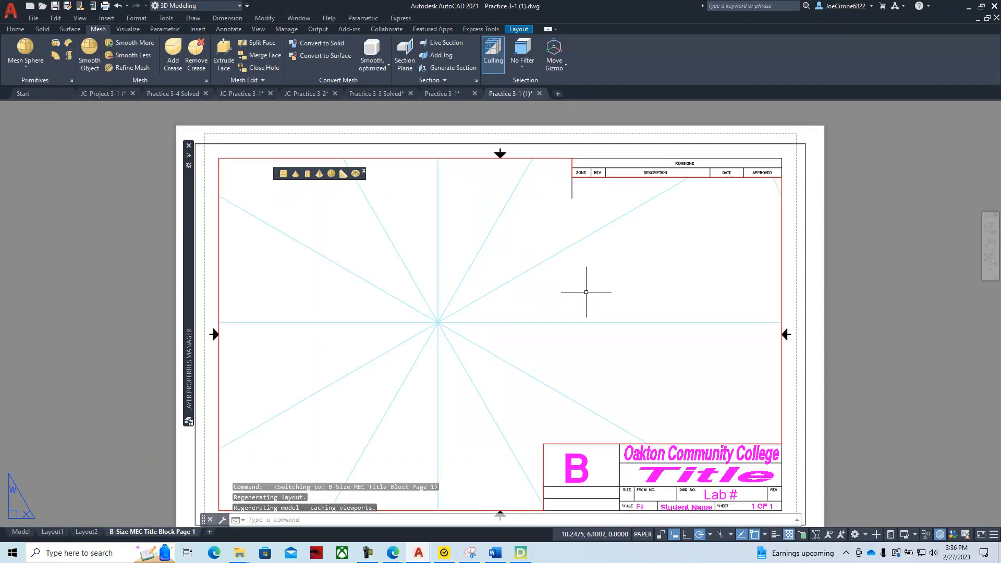
Step: Activate the layout's viewport, set its 3D view to SE Isometric and place the whole chair in the viewport's left half
double_click(630, 280)
scroll(631, 281, down, 5)
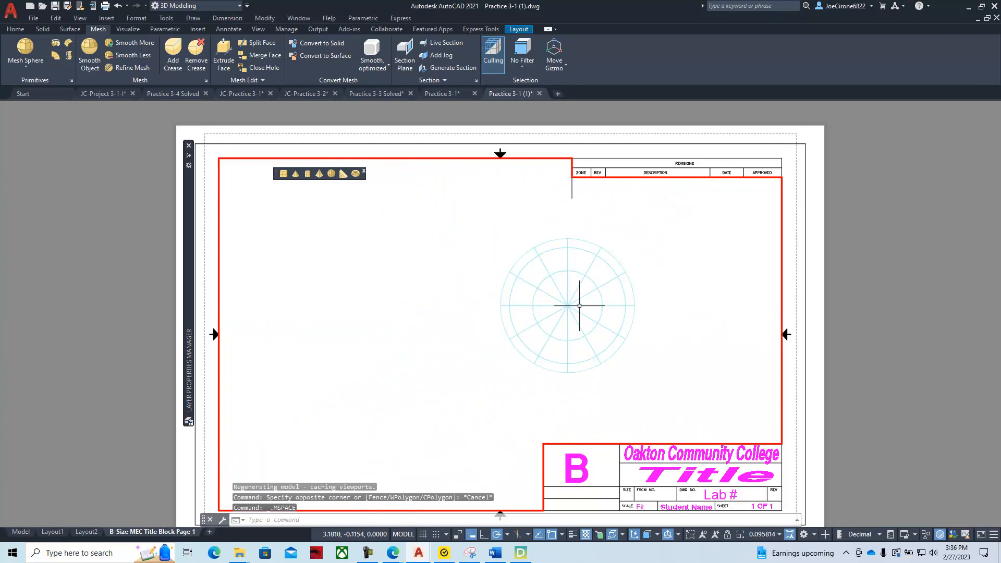
scroll(612, 300, up, 2)
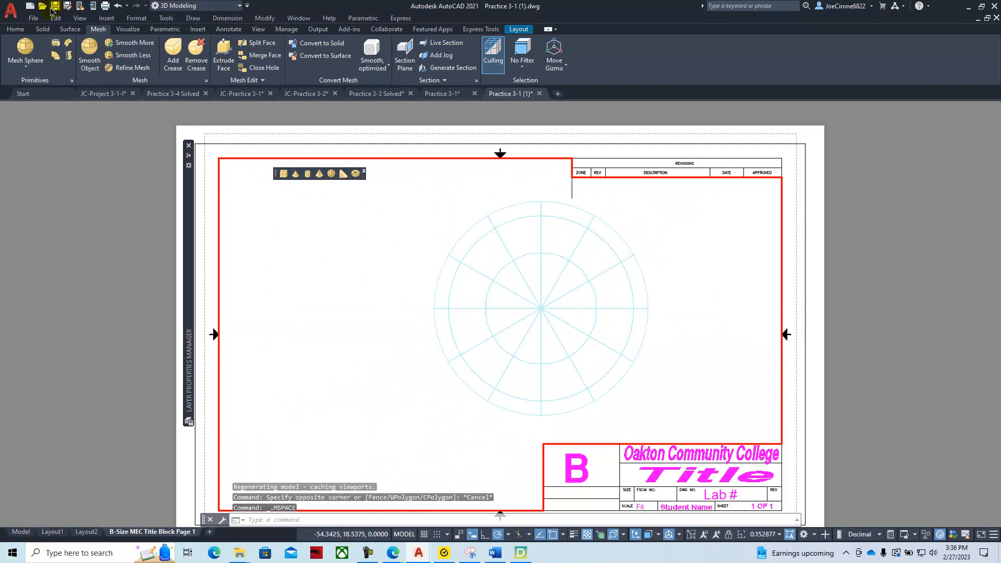
click(79, 18)
mouse_move(98, 194)
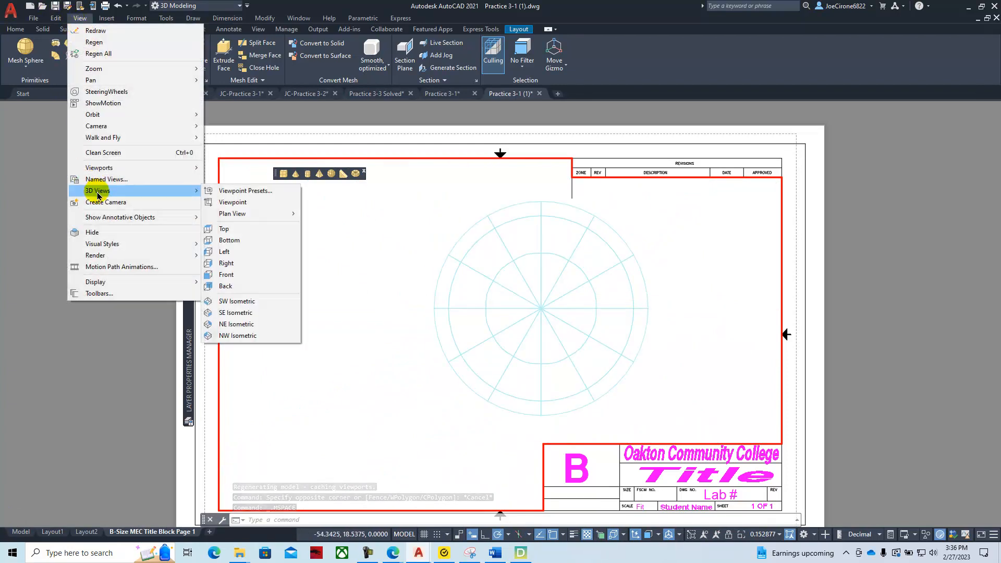
click(248, 313)
middle_drag(546, 303, 418, 299)
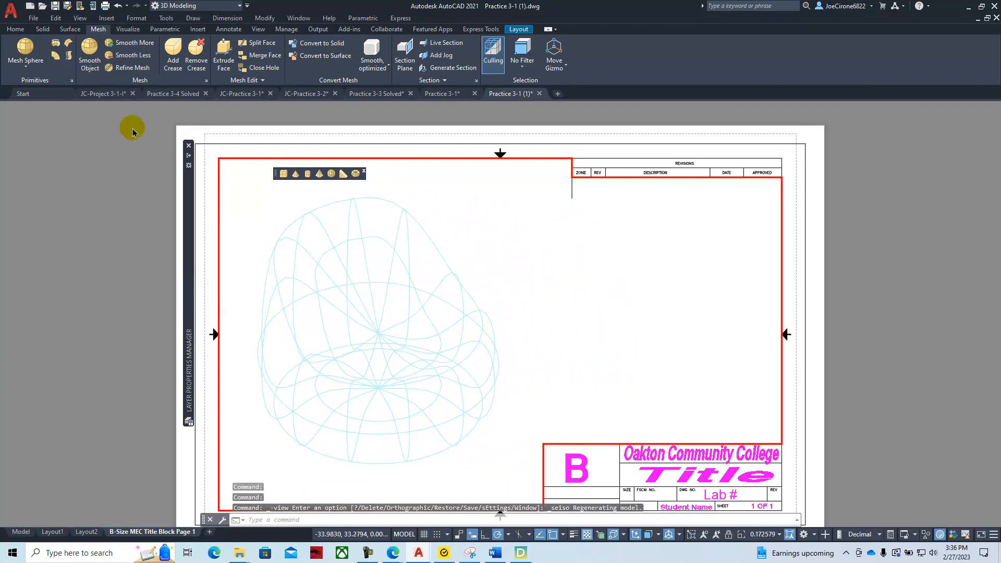
Step: Apply the Shaded with Edges visual style to the chair's viewport
click(80, 18)
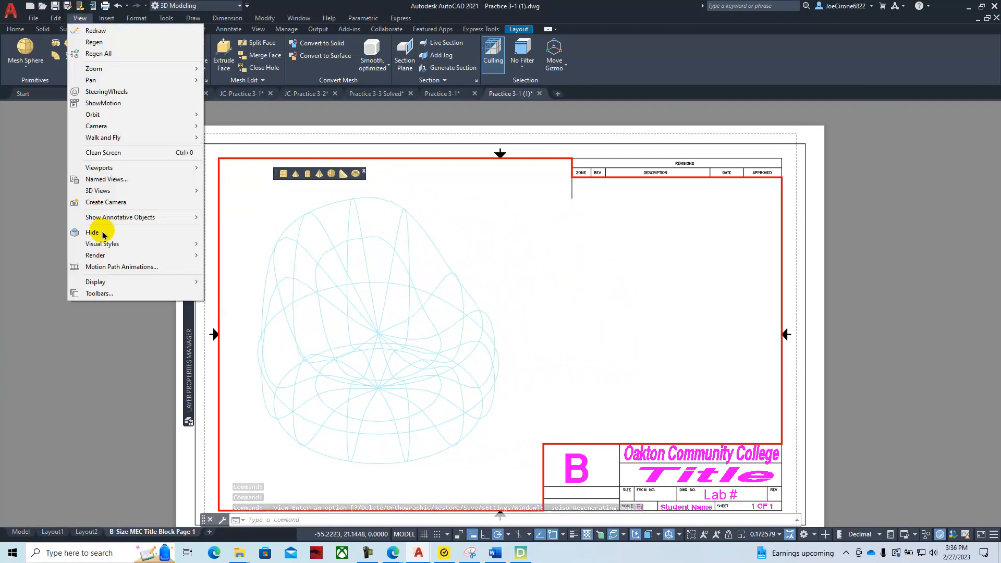
mouse_move(108, 244)
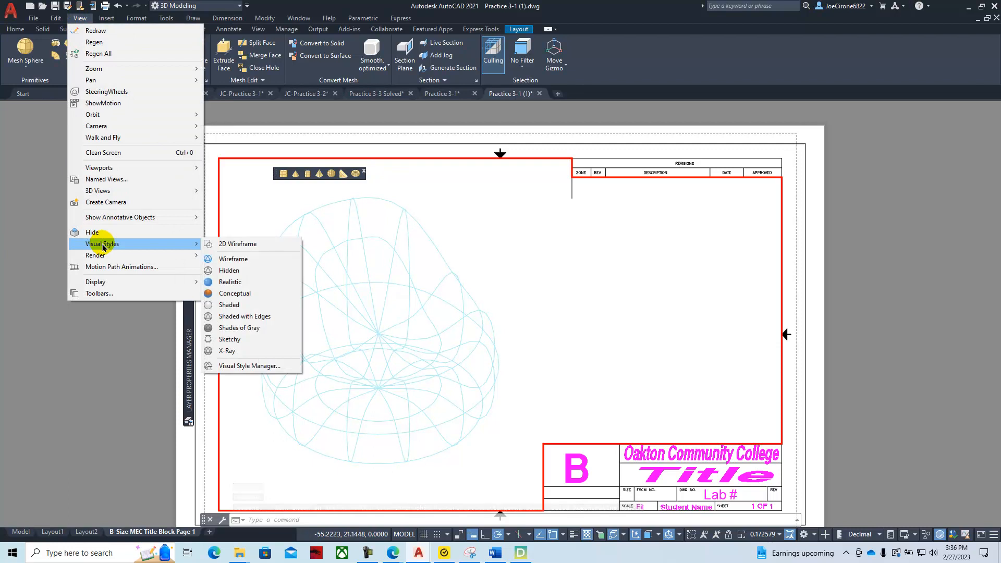
click(255, 318)
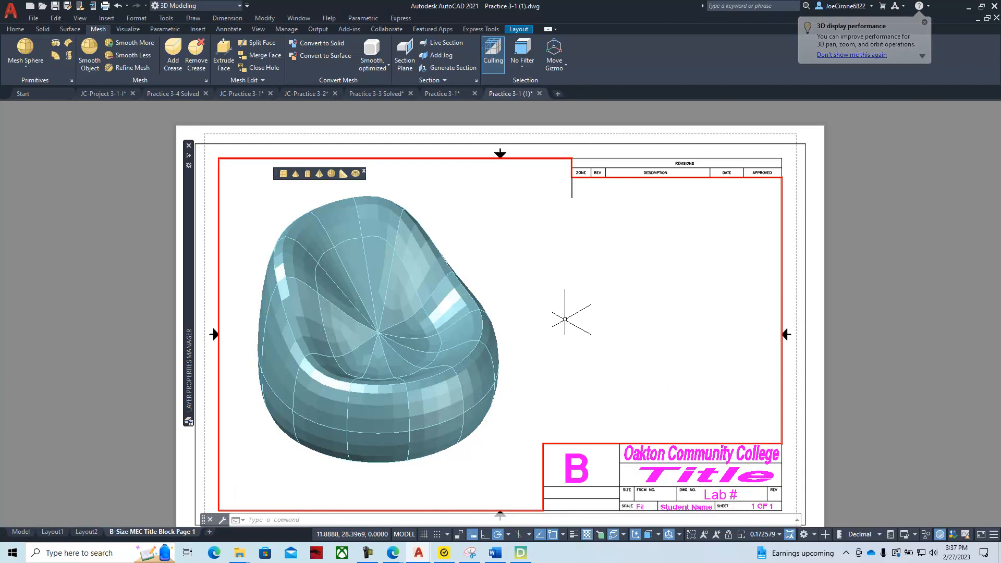
Step: Return to paper space and change the title block's "Title" text to "Mesh Chair"
double_click(708, 478)
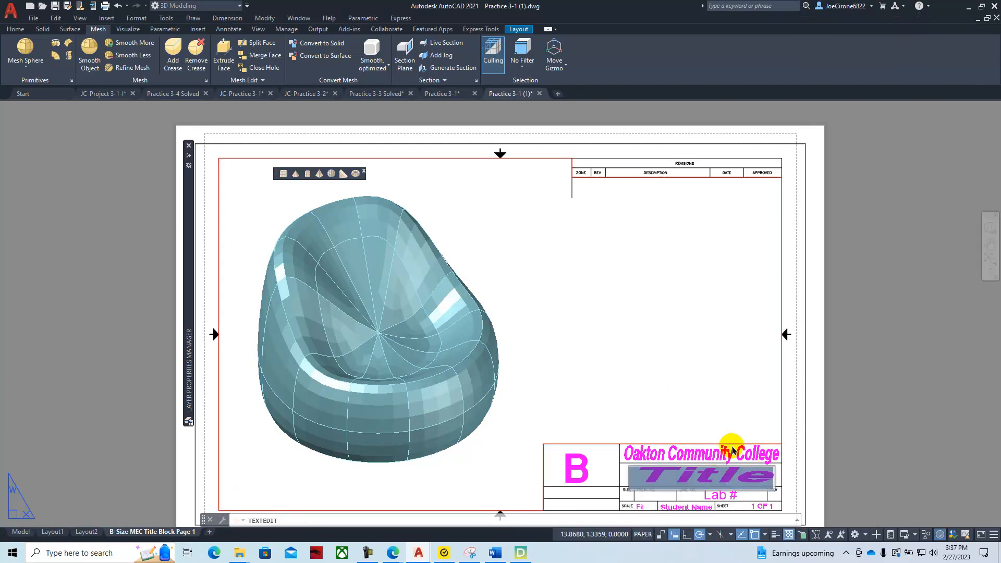
text(Cha)
key(BackSpace)
key(BackSpace)
key(BackSpace)
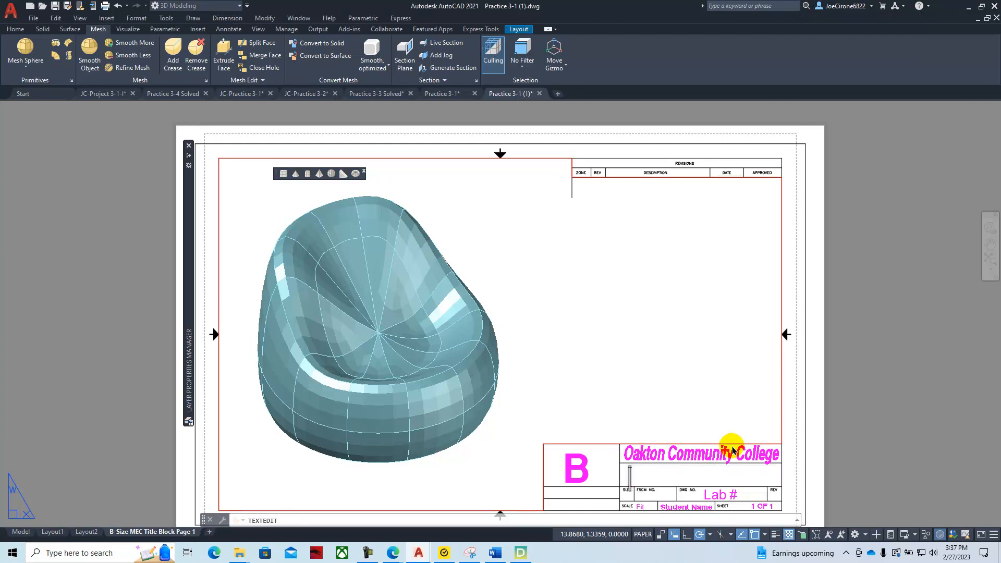
text(Mesh C)
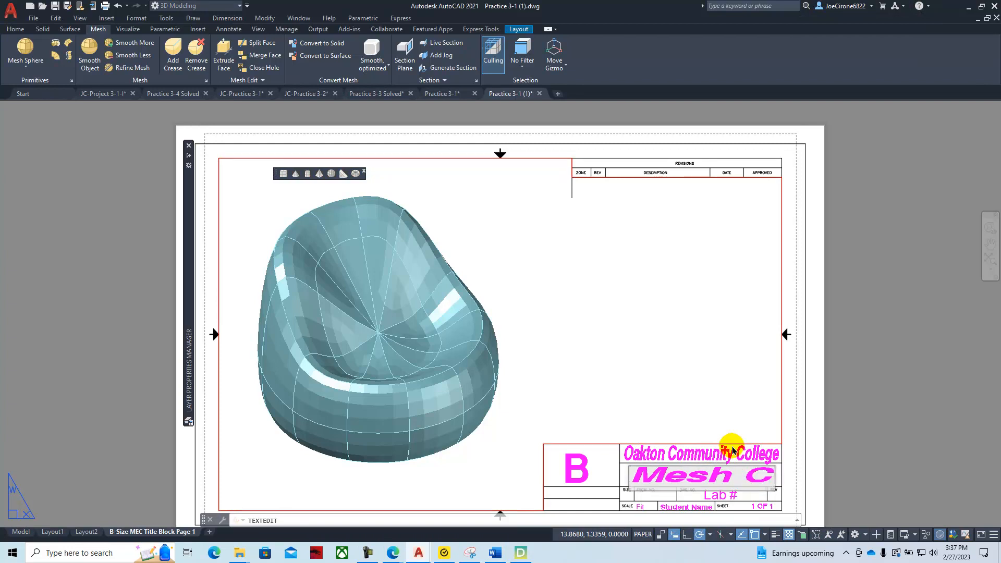
text(hair)
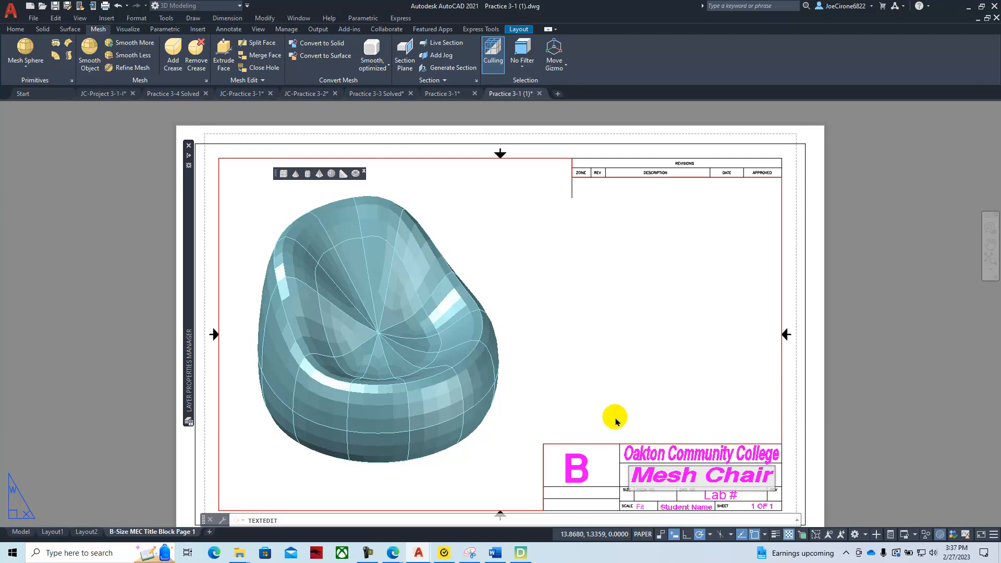
click(735, 494)
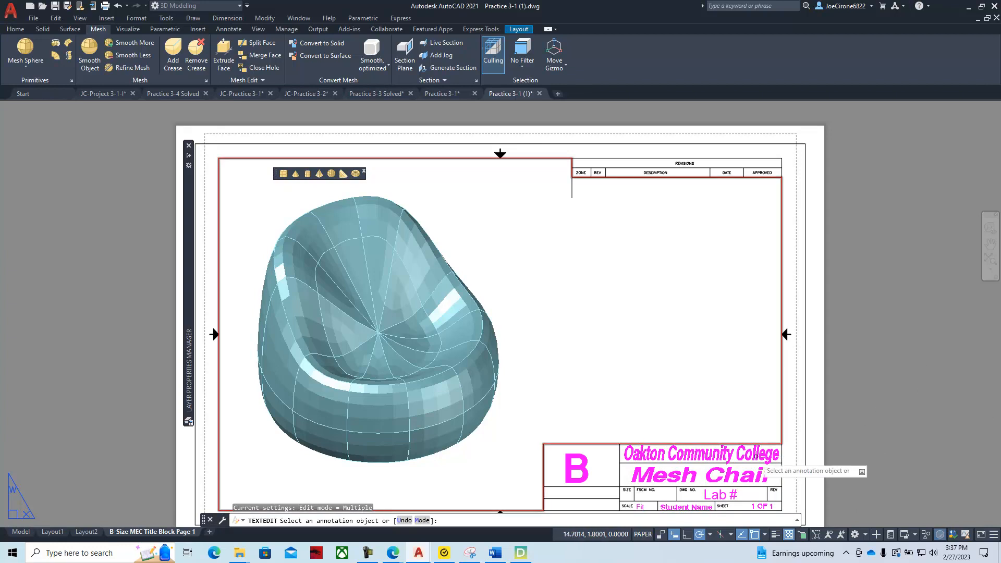
Step: Replace the "Lab #" text in the title block with "Practice 3-1" and end text editing
click(733, 499)
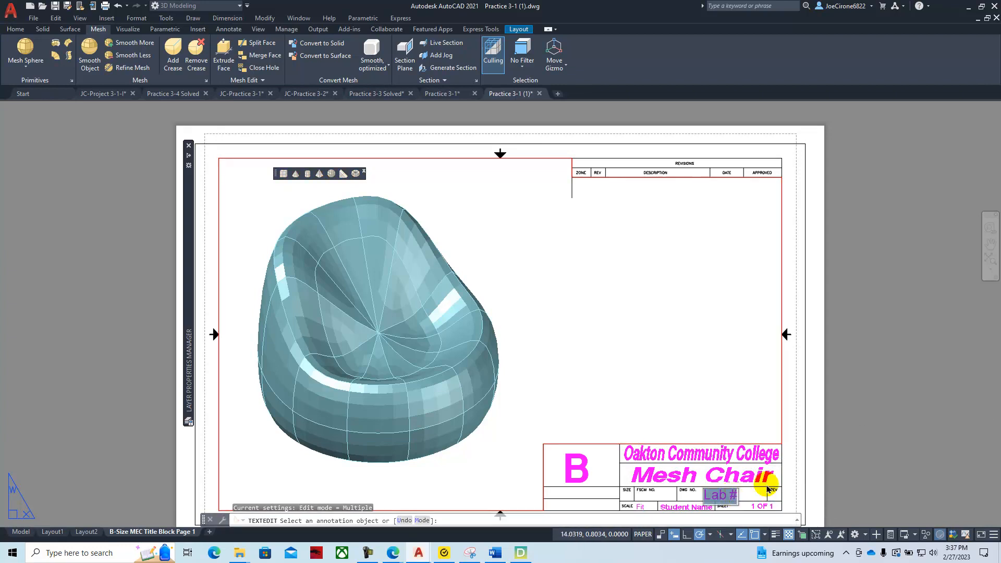
text(Practice 3-1)
key(Return)
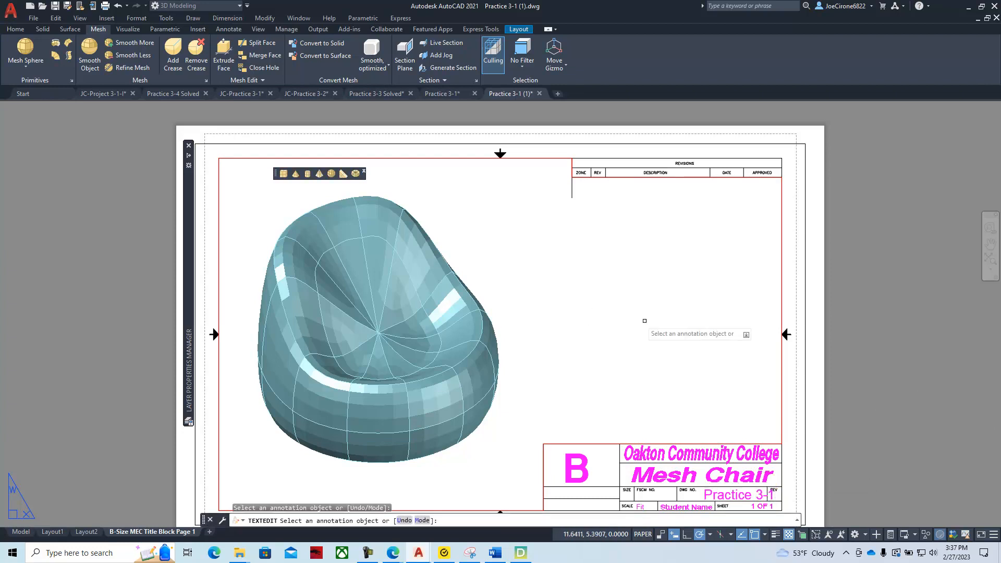
key(Escape)
Step: Move the "Practice 3-1" text horizontally to the left so that it fits inside the DWG NO. cell
scroll(732, 477, up, 4)
middle_drag(738, 450, 727, 257)
click(687, 333)
click(651, 339)
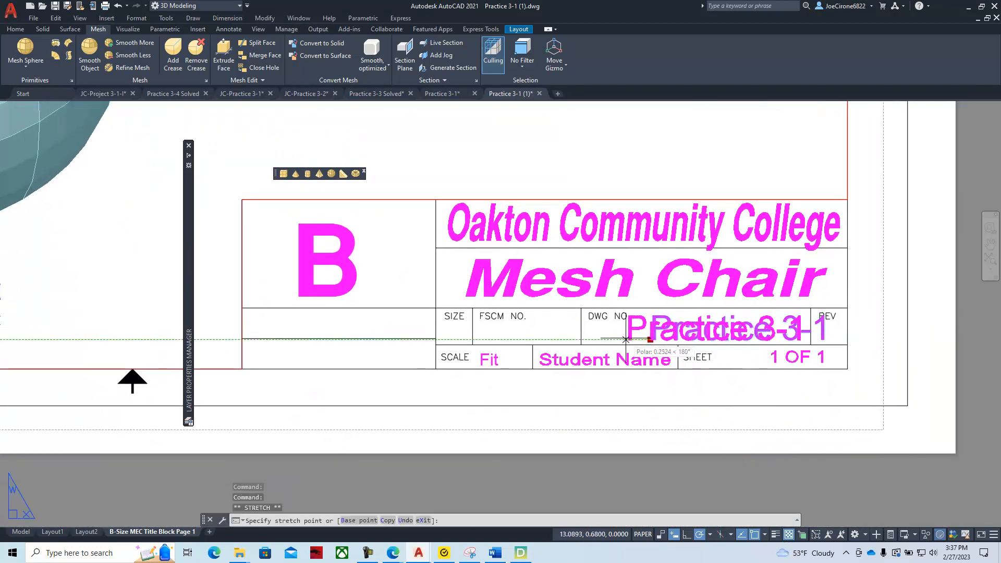
click(628, 340)
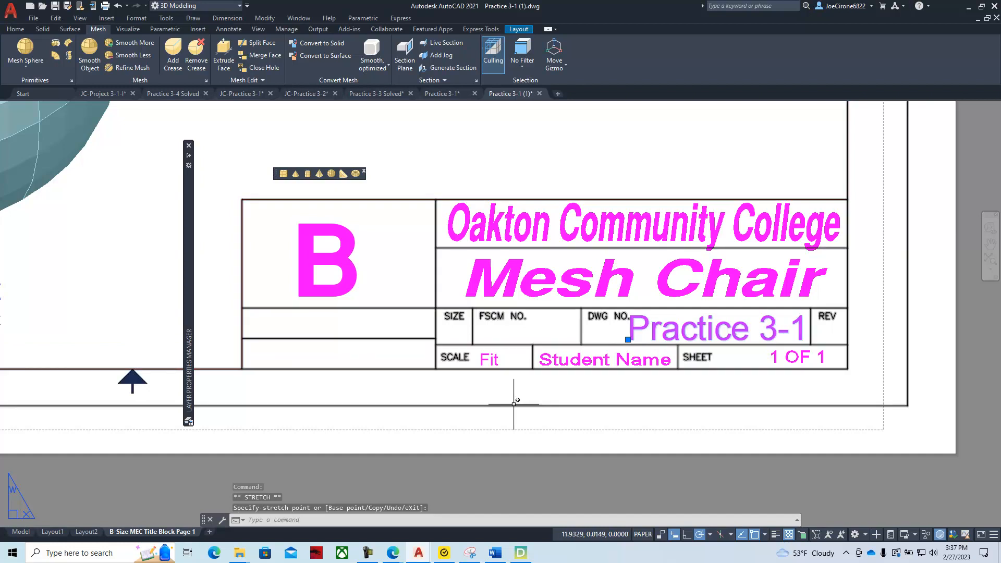
key(Escape)
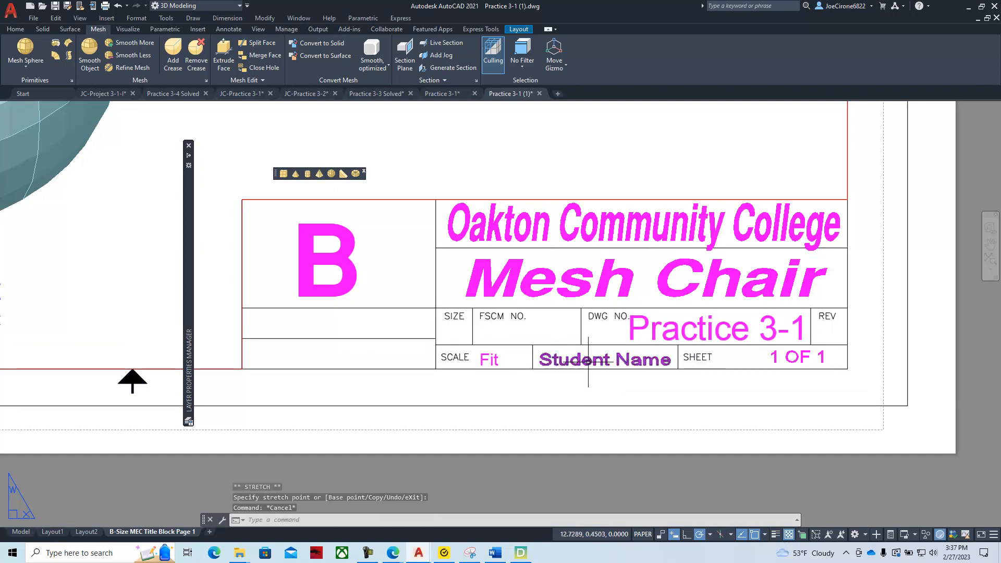
scroll(496, 359, down, 5)
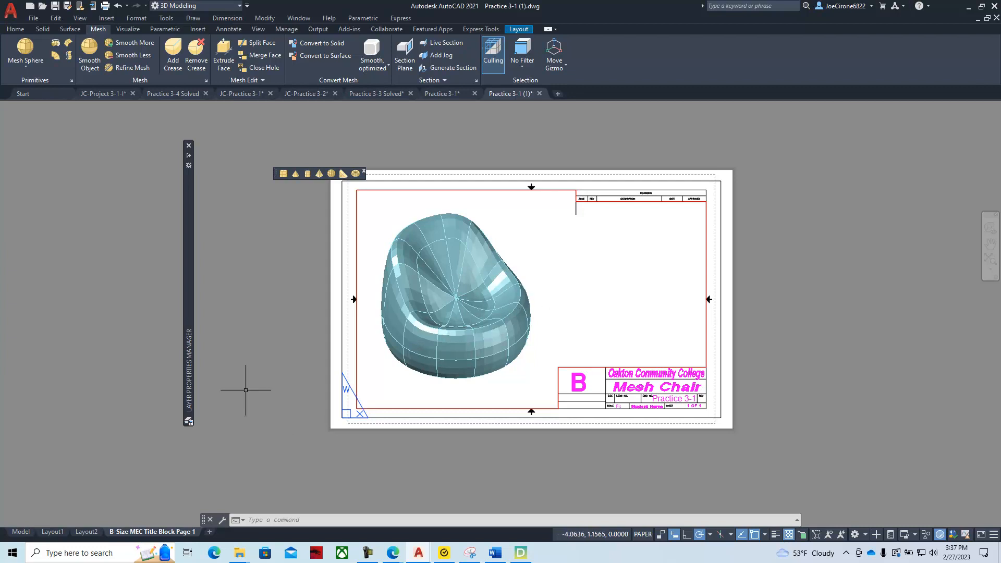
Step: Switch to model space and export the chair mesh to the Downloads folder as the lithography file "Practice 3-1 (1).stl"
click(21, 531)
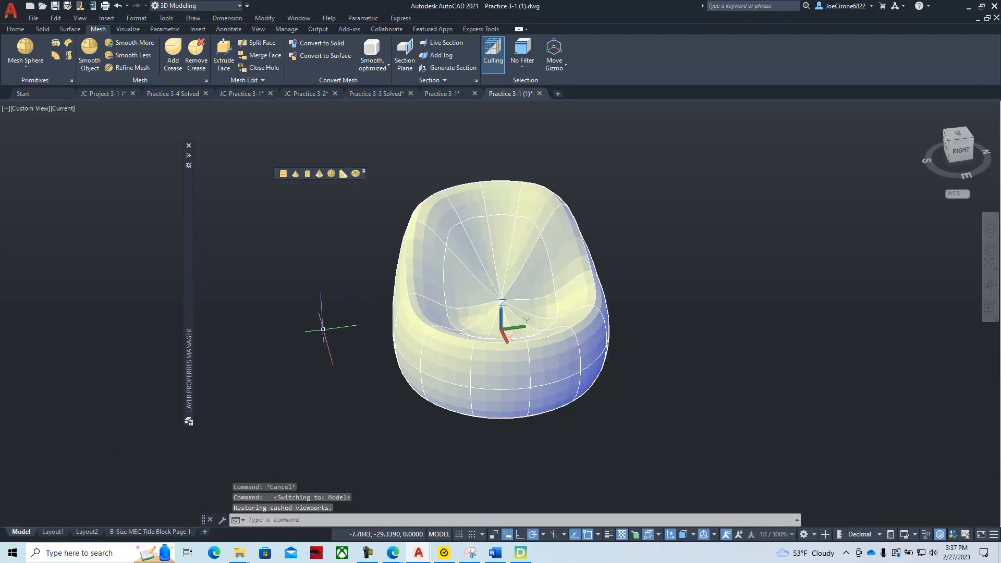
key(Return)
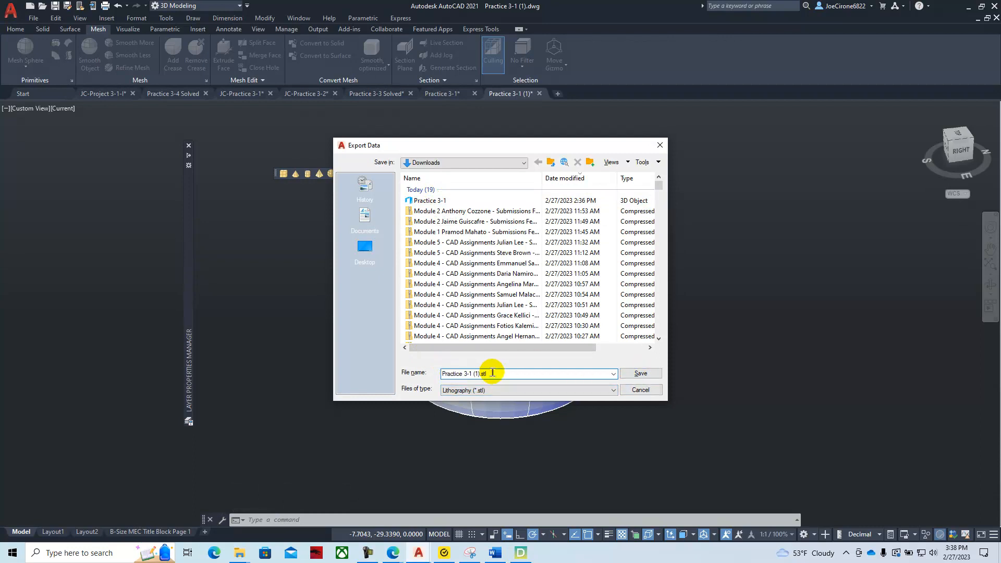
click(641, 374)
click(582, 288)
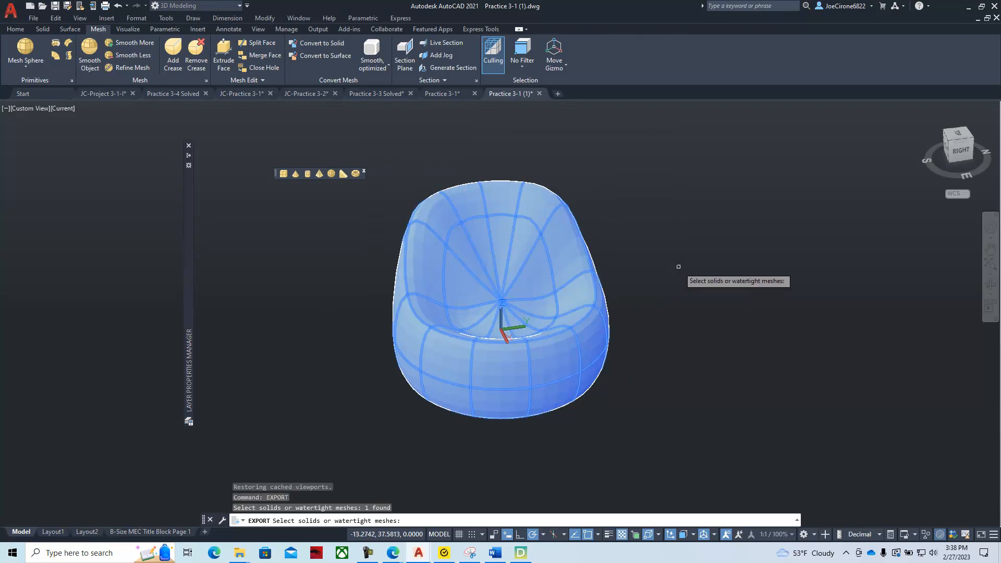
key(Return)
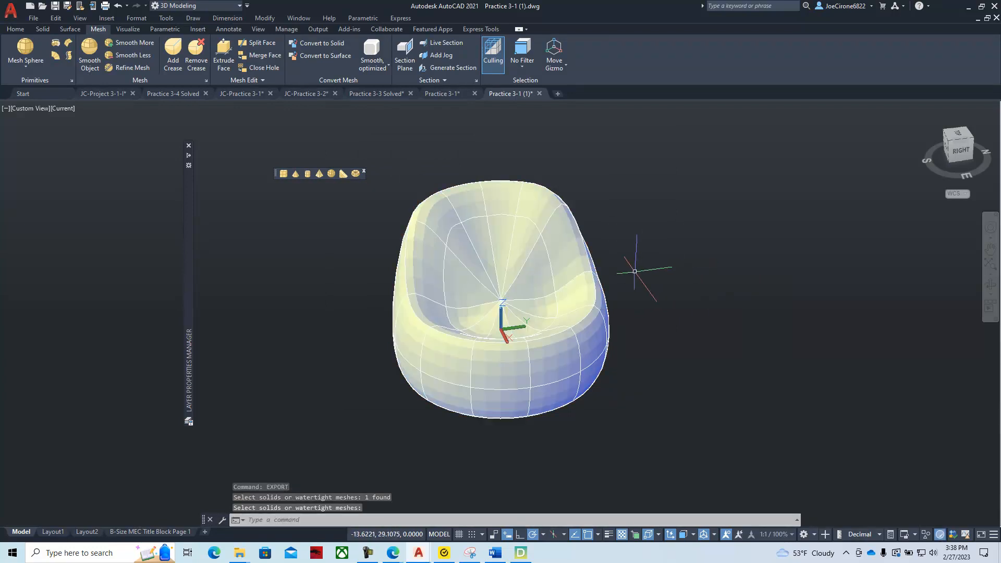
Step: Open the "Practice 3-1" 3D object file from the Downloads folder in File Explorer with Dremel3DSlicer
mouse_move(239, 552)
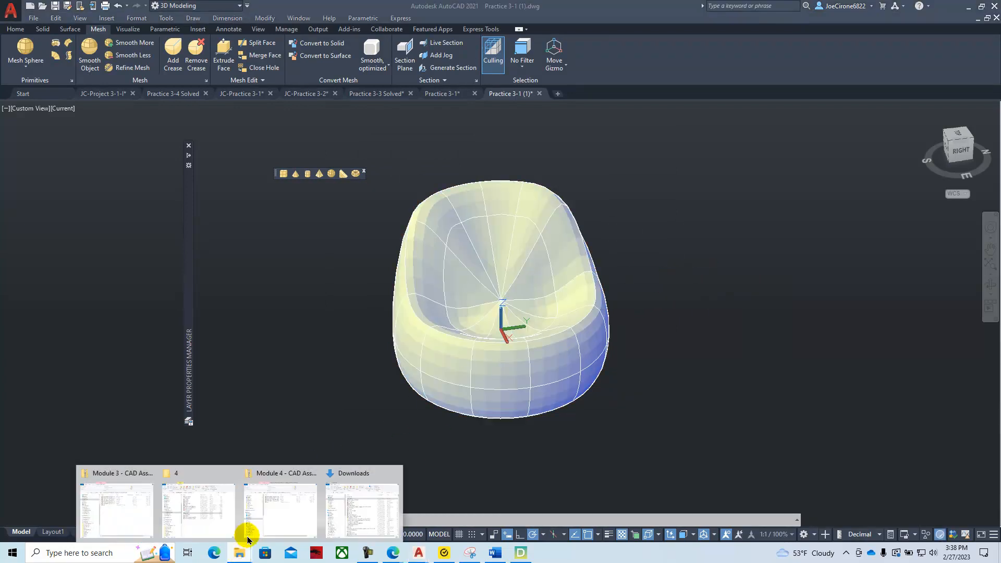
click(339, 498)
click(583, 164)
right_click(586, 162)
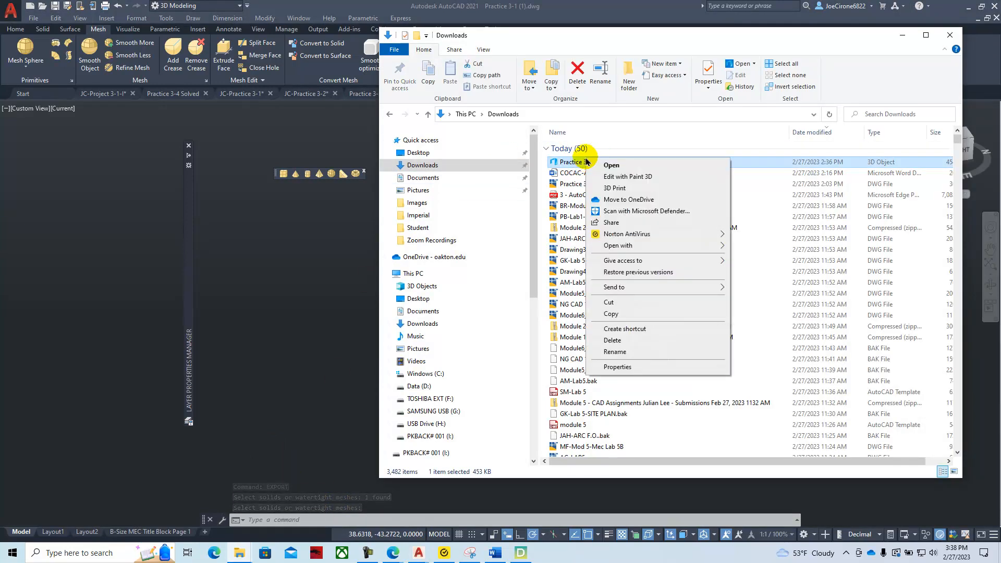
mouse_move(615, 245)
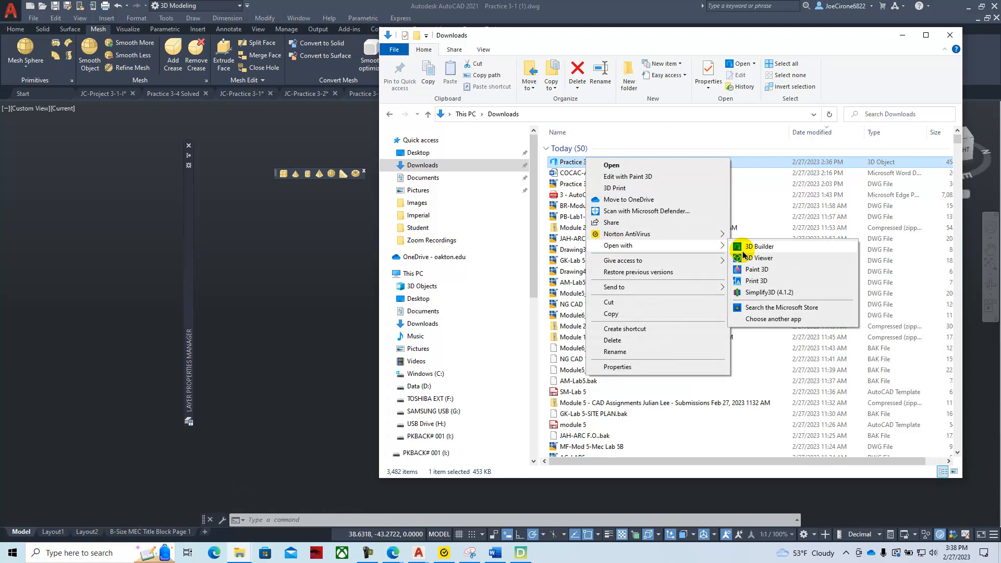
click(774, 320)
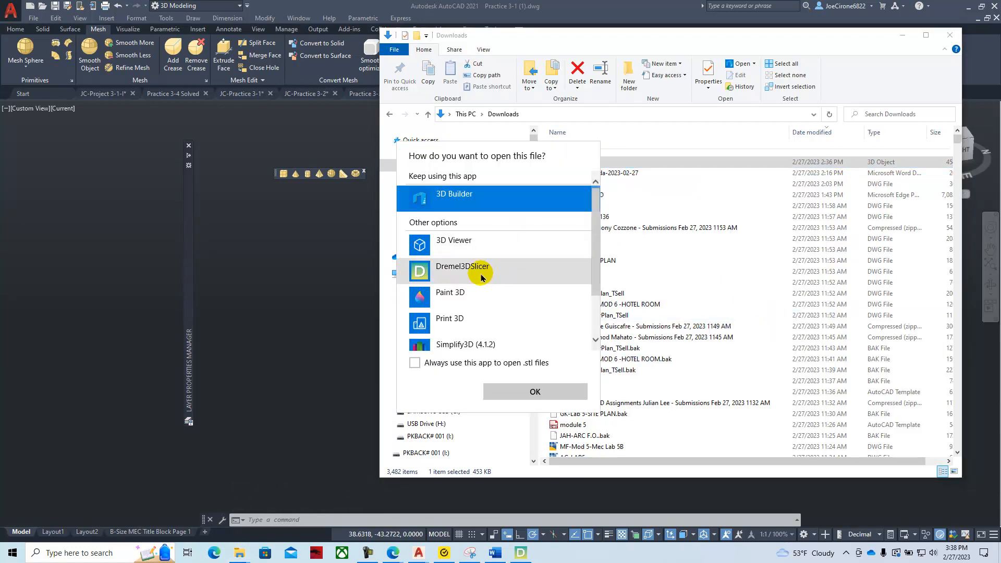
click(462, 269)
click(535, 391)
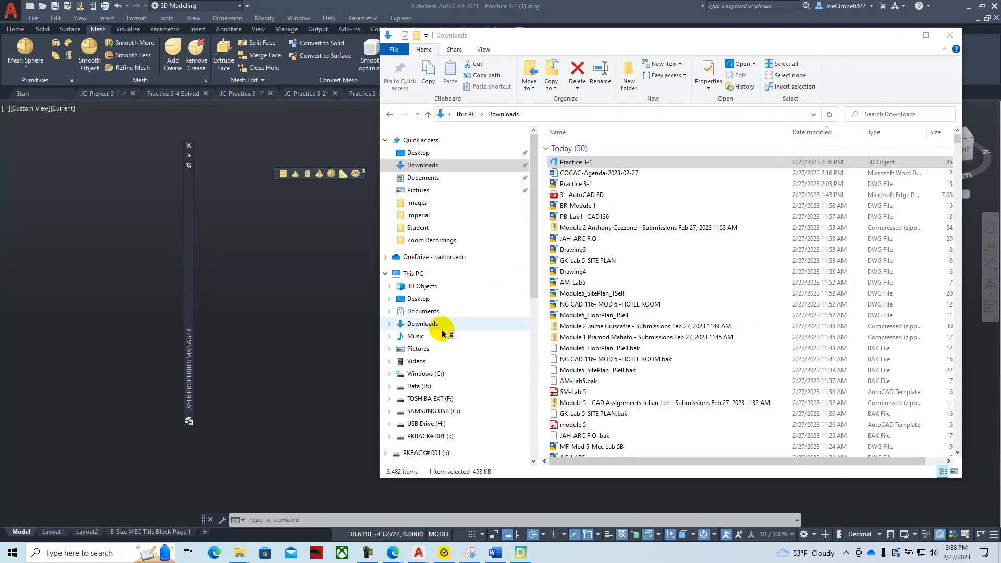
Step: Minimize File Explorer, switch to Dremel DigiLab 3D Slicer and examine the chair on the build plate from several angles and distances
click(903, 35)
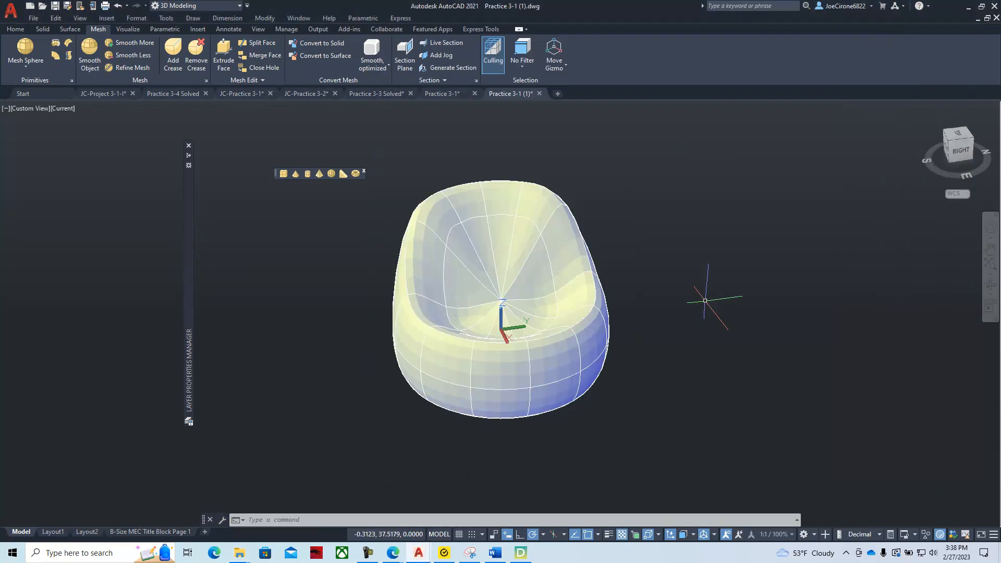
click(521, 554)
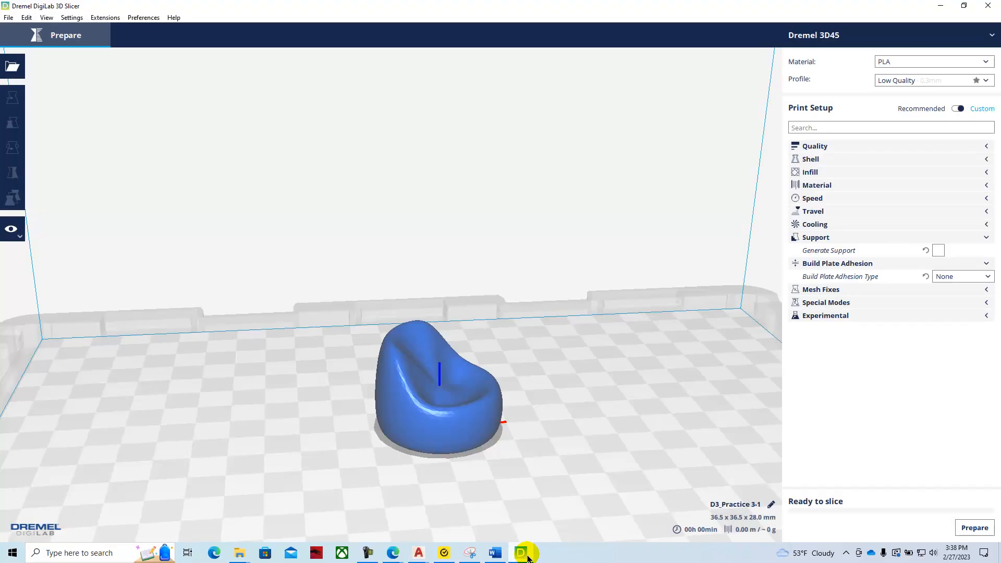
scroll(516, 313, down, 5)
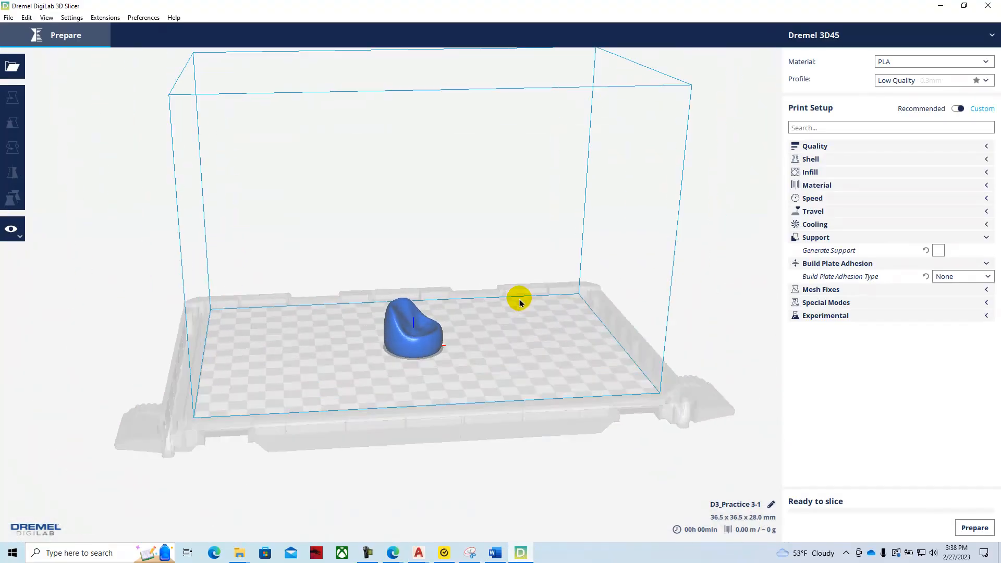
scroll(520, 303, up, 3)
right_drag(556, 255, 586, 253)
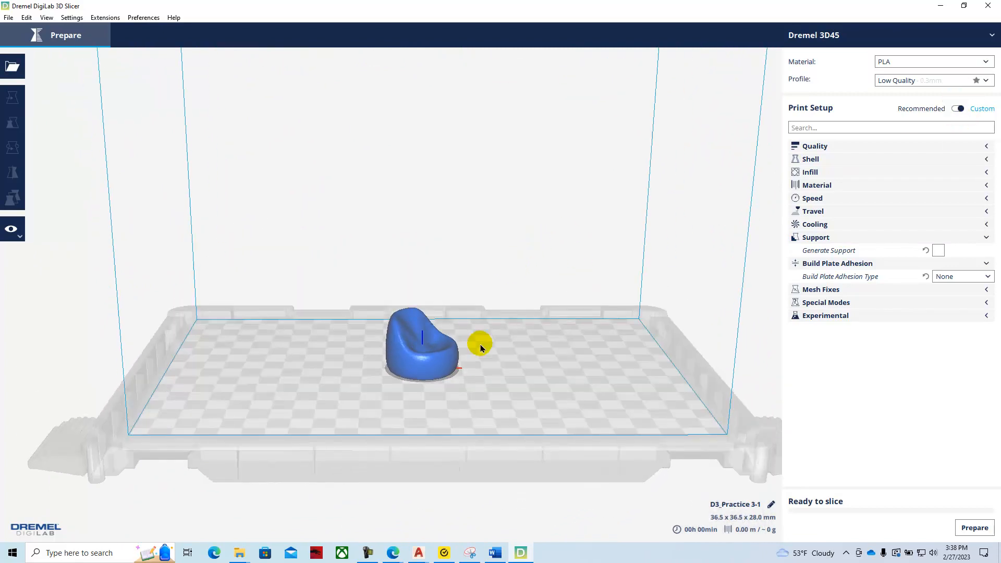
scroll(470, 349, up, 5)
scroll(495, 343, down, 3)
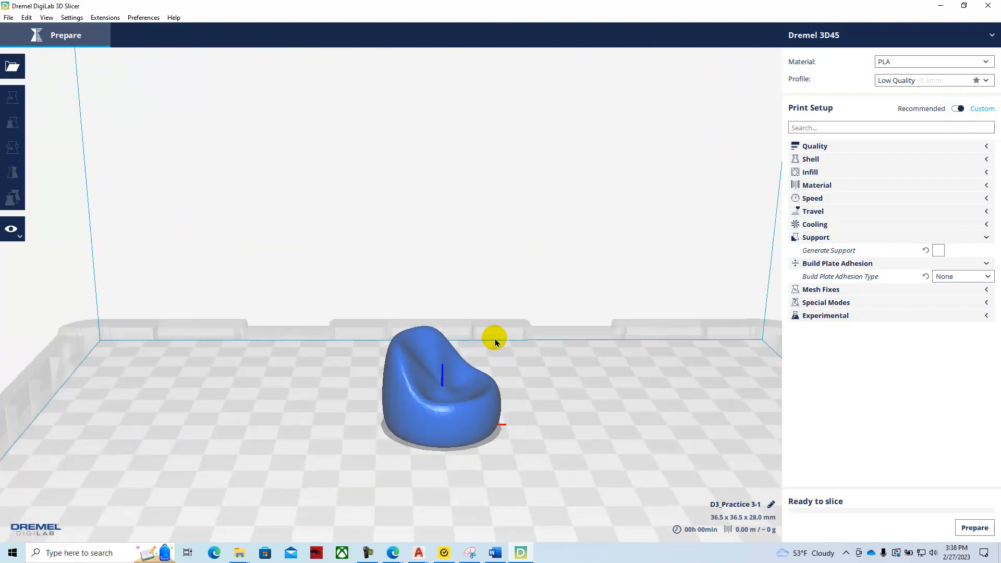
right_drag(580, 302, 540, 346)
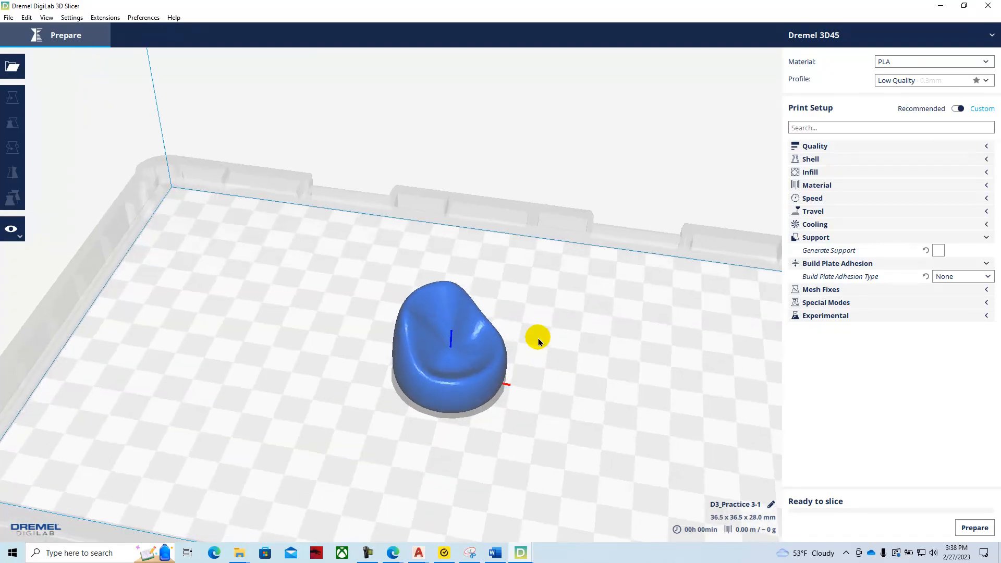
scroll(516, 404, up, 2)
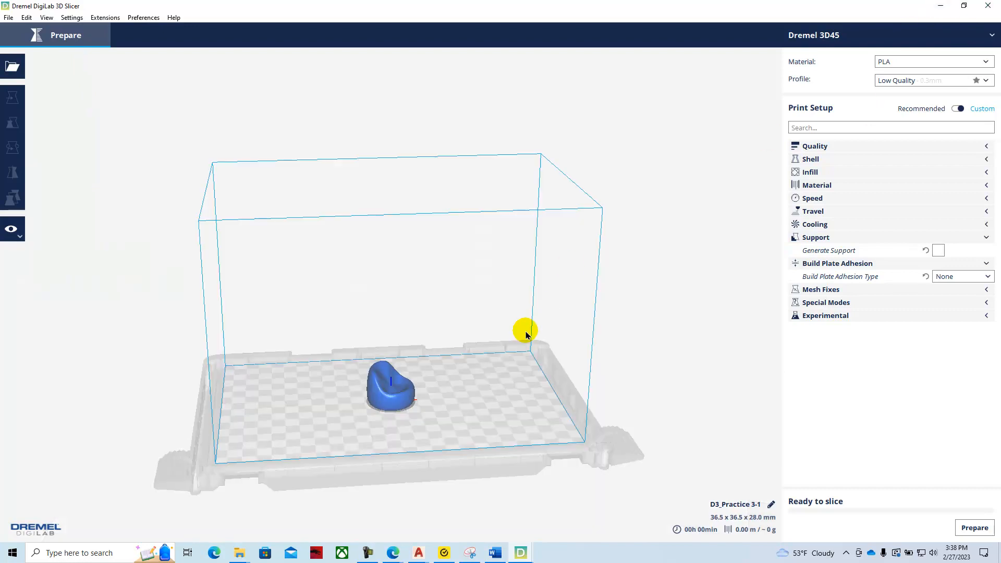
Step: Minimize the slicer and return to the "B-Size MEC Title Block Page 1" layout in AutoCAD
click(937, 7)
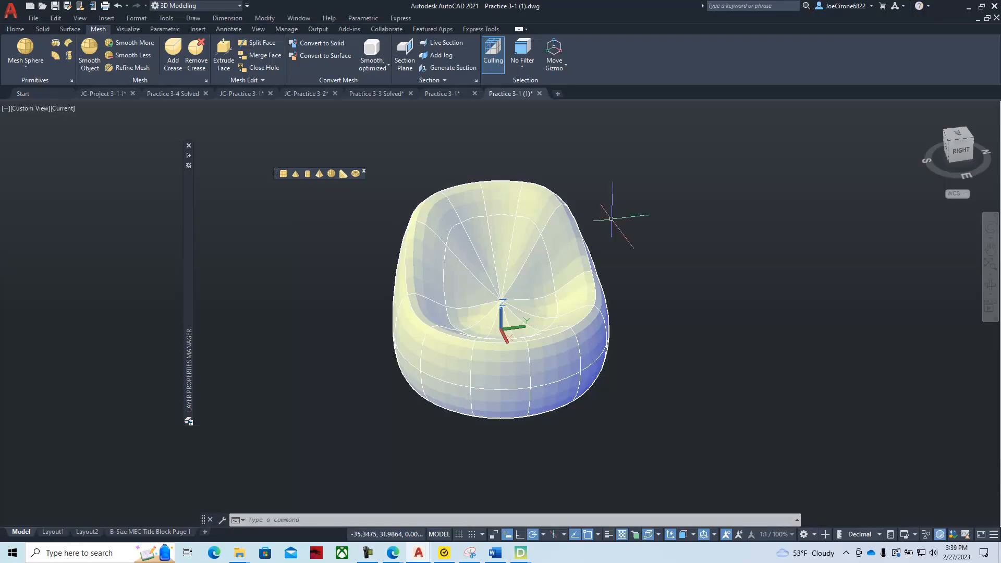
click(127, 532)
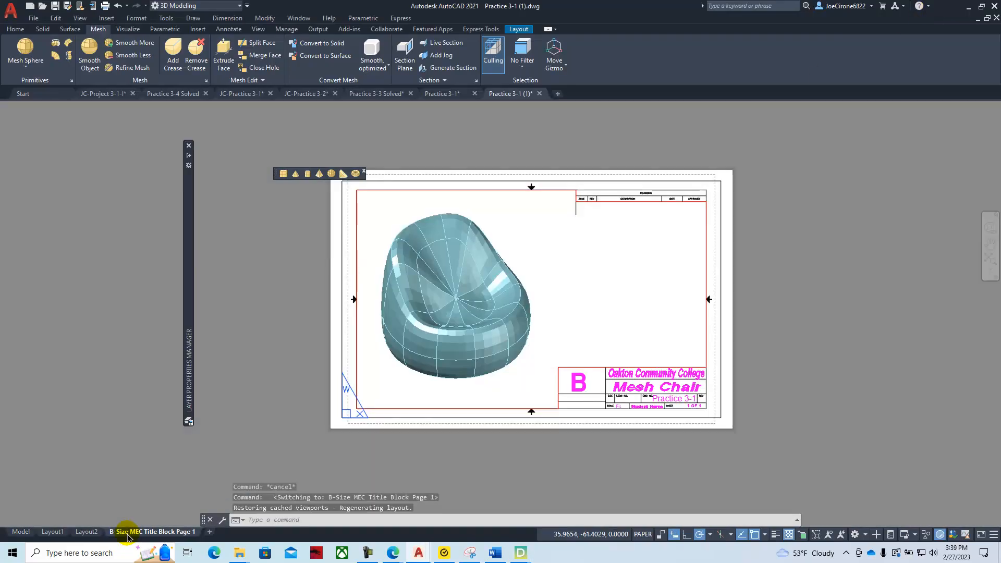